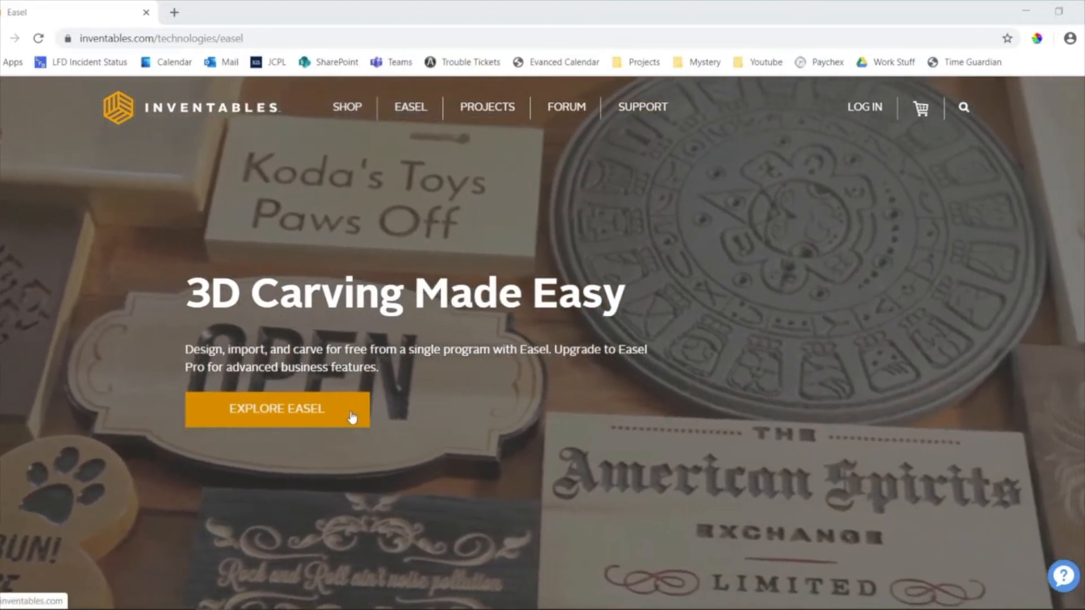
Step: Open Easel from the Inventables page and review the available machine types, keeping Carvey selected
click(351, 416)
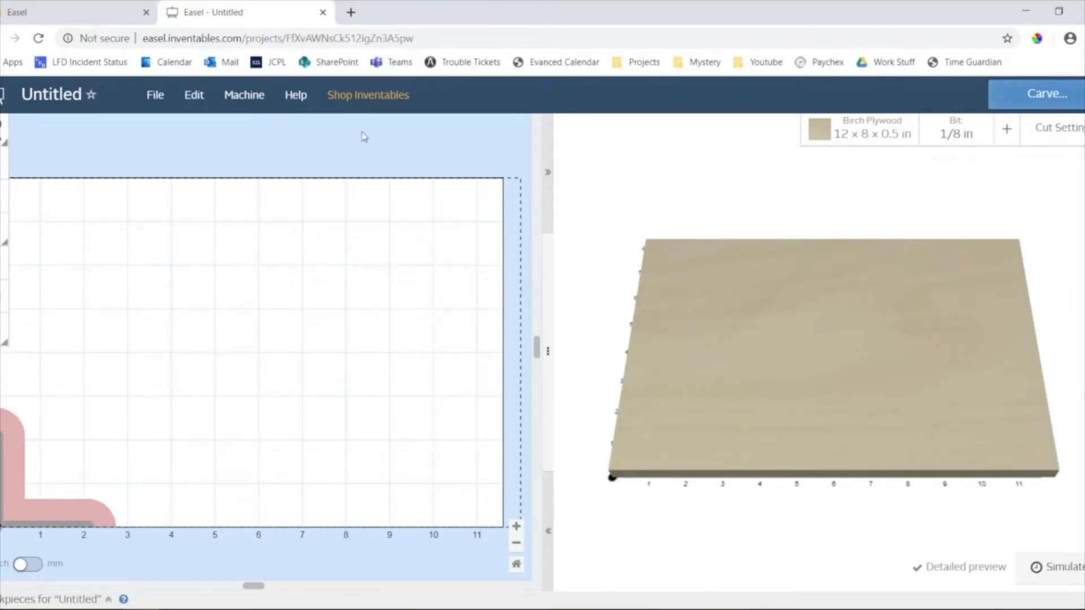
click(245, 106)
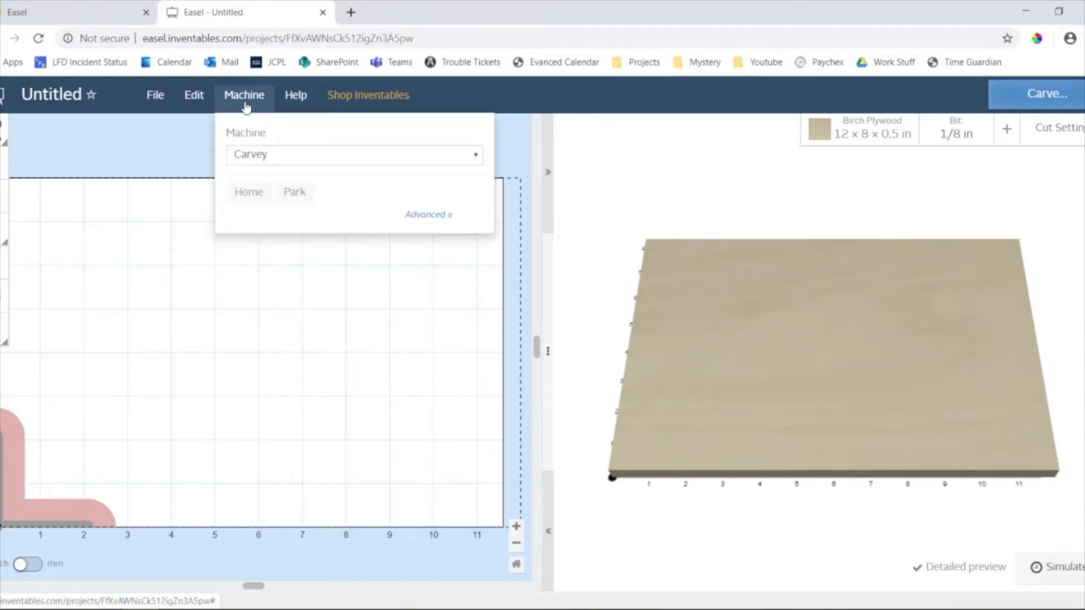
click(251, 159)
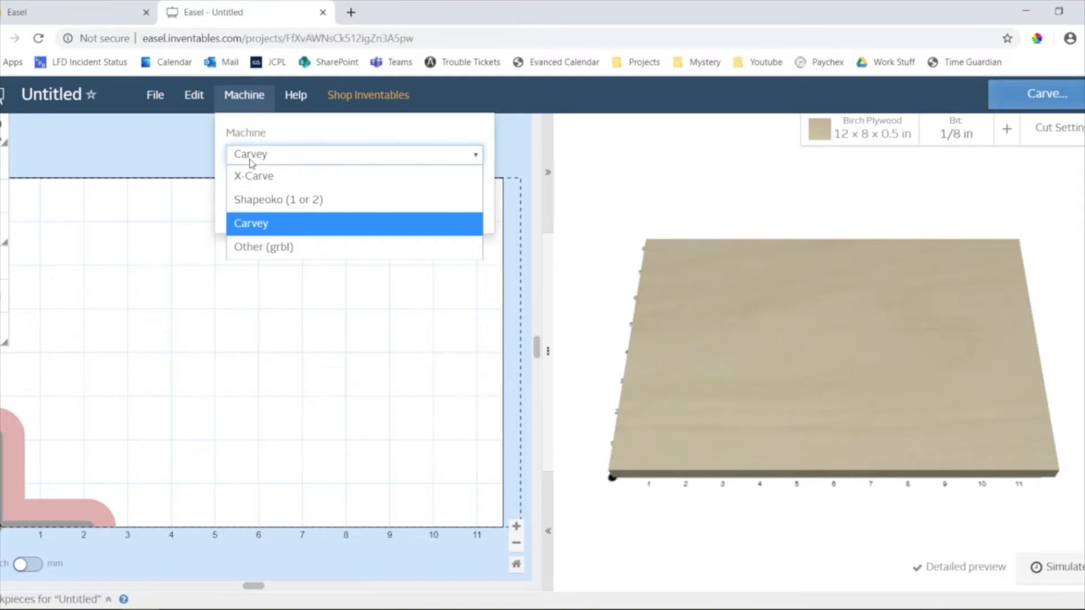
click(252, 158)
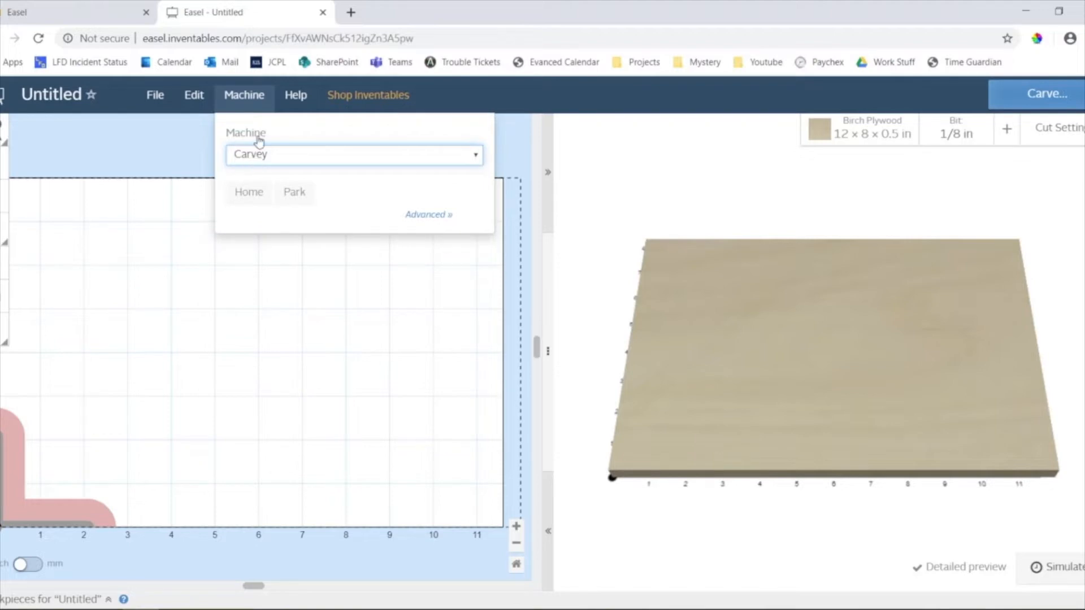
click(268, 101)
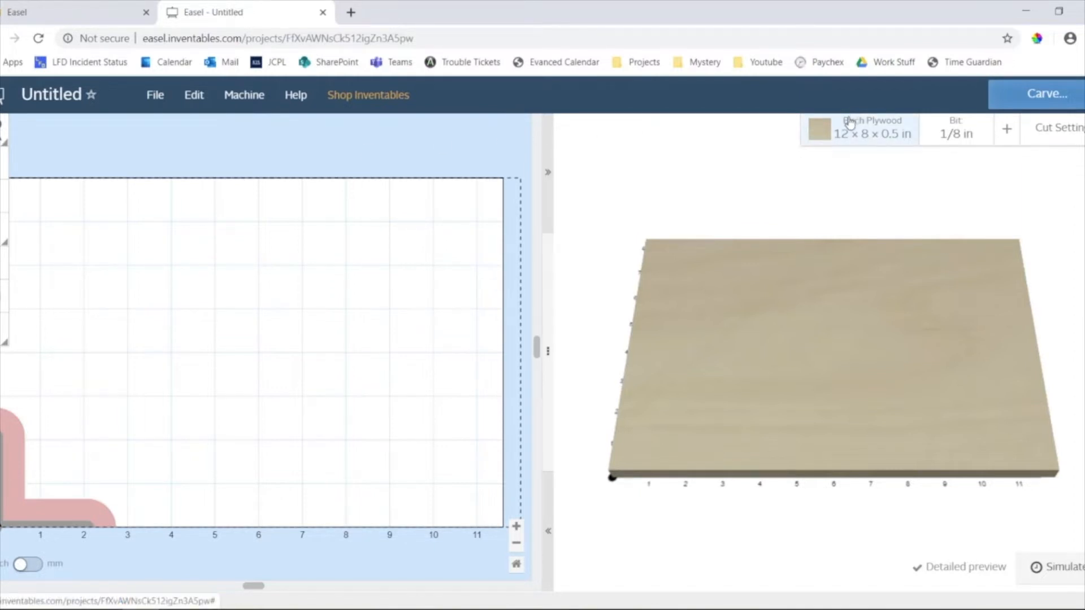
Step: Set the workpiece material to 2-Color HDPE in the Blue on White color combination
click(836, 132)
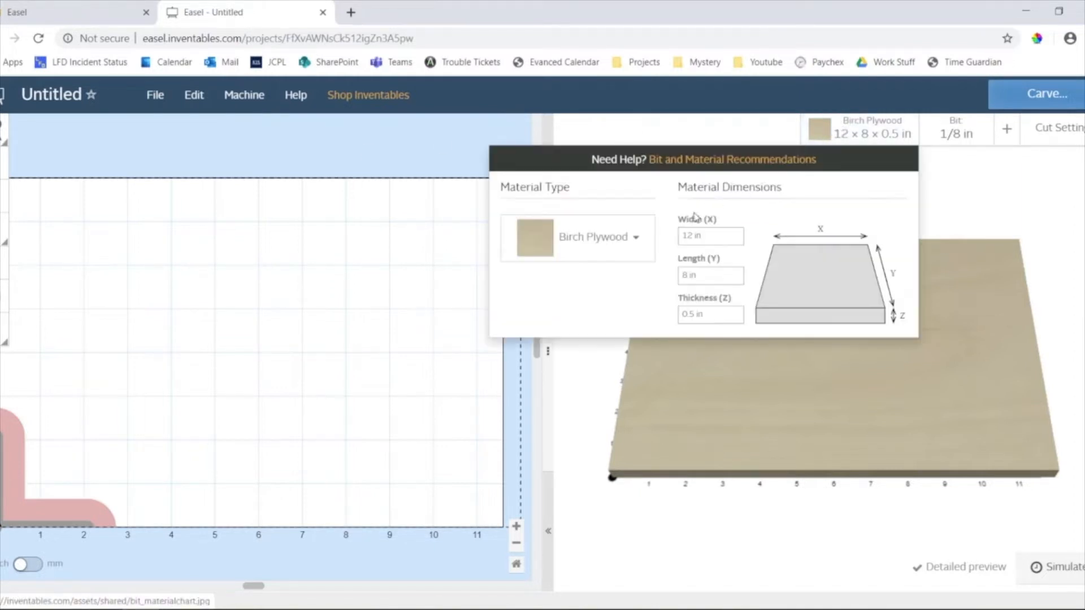
click(647, 248)
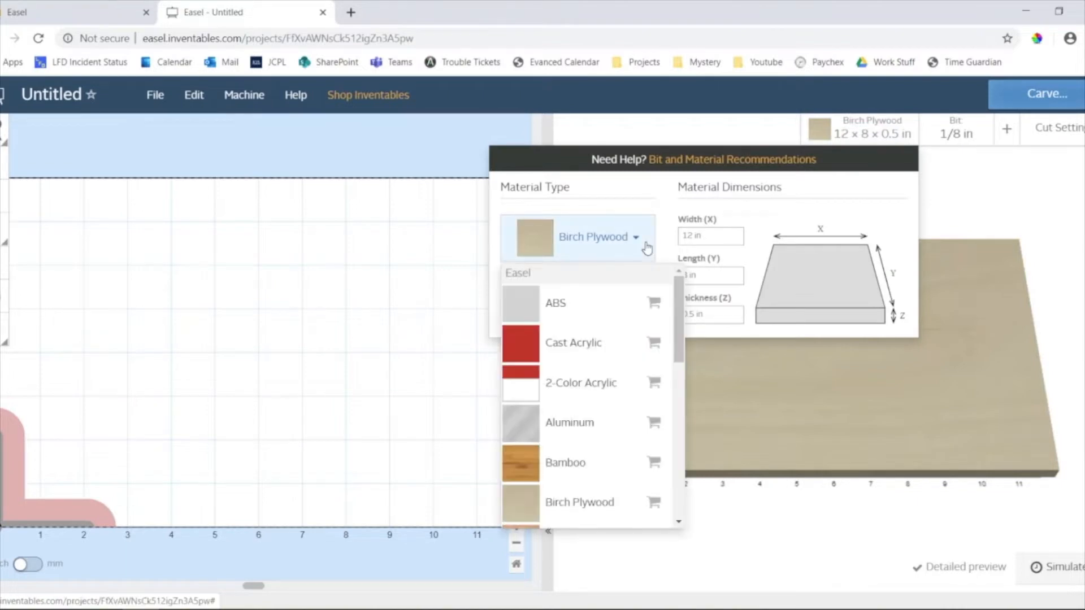
scroll(628, 334, down, 4)
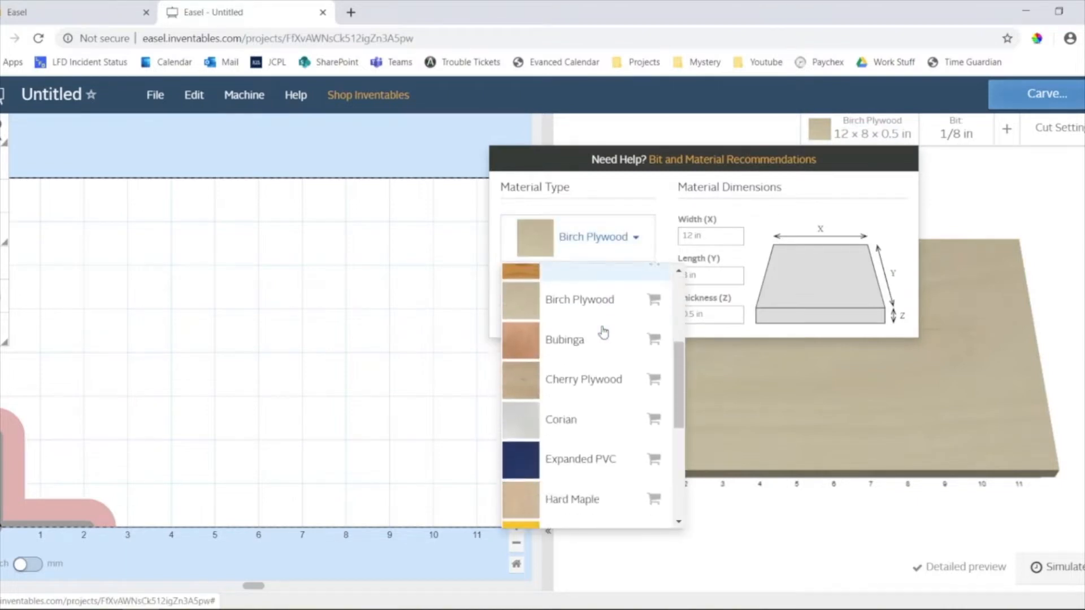
scroll(604, 333, down, 4)
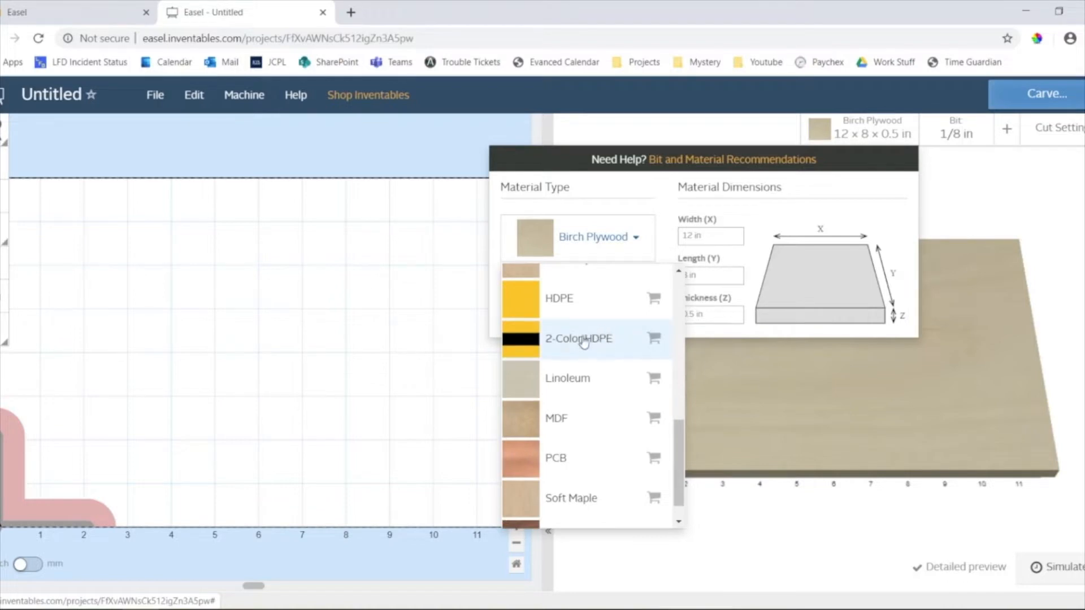
click(581, 341)
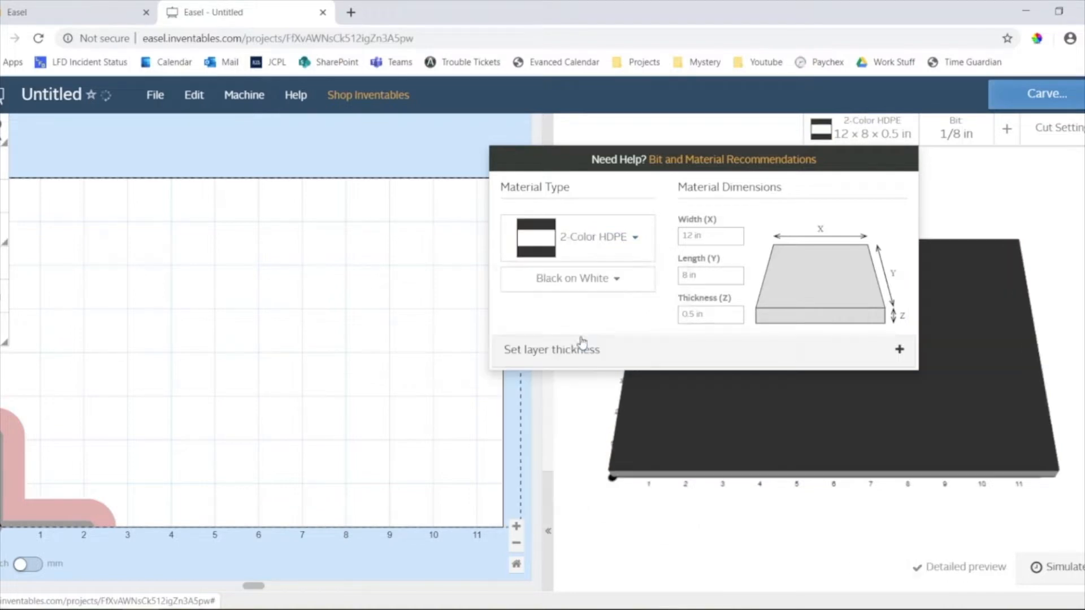
click(588, 287)
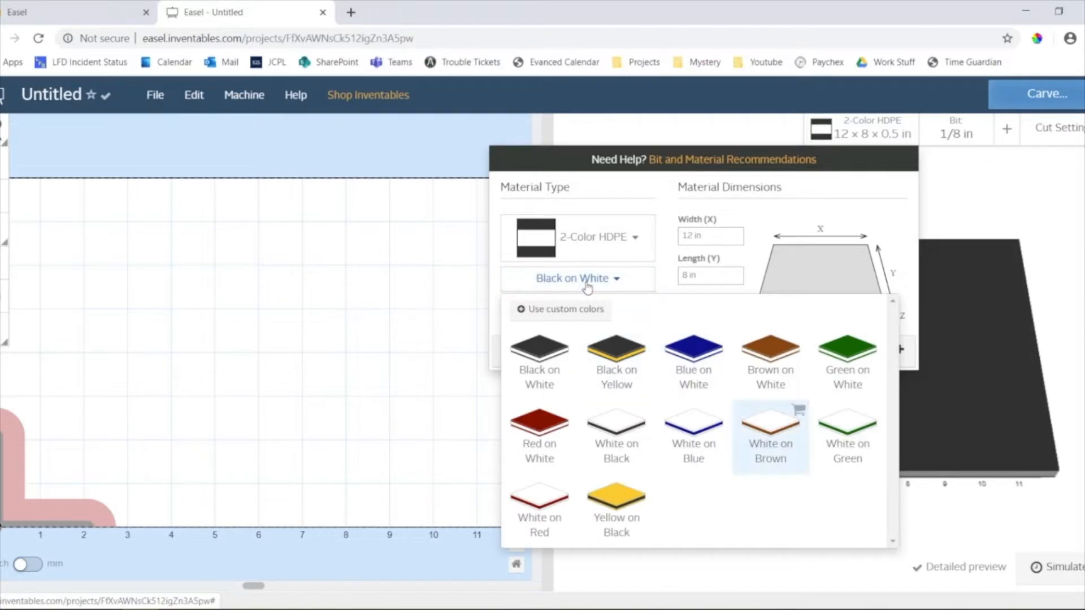
click(698, 363)
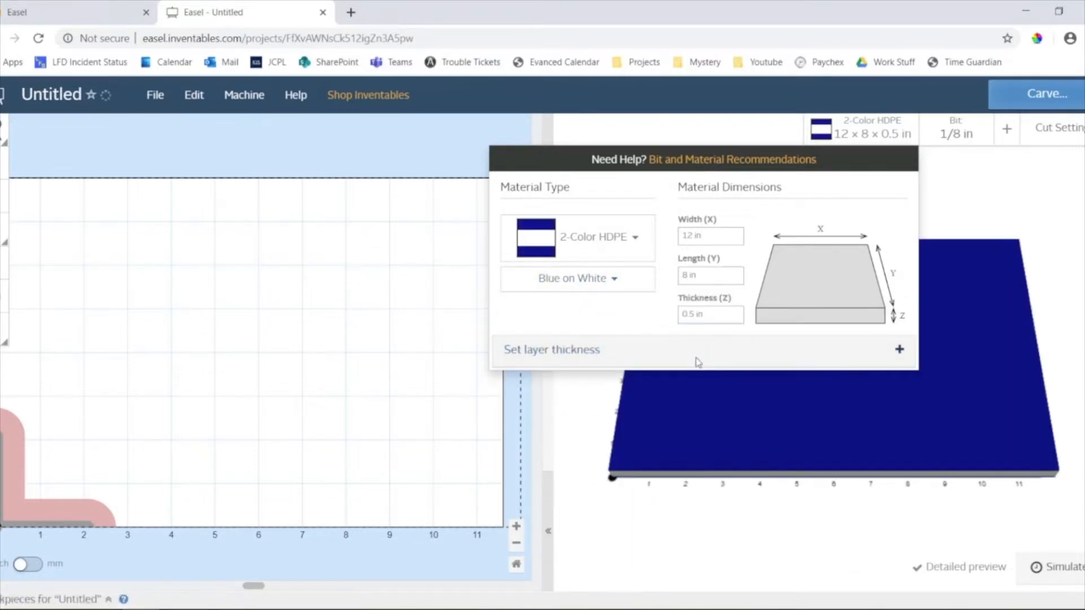
Step: Set the material dimensions to 5.875 in wide, 5.875 in long and 0.25 in thick
click(713, 237)
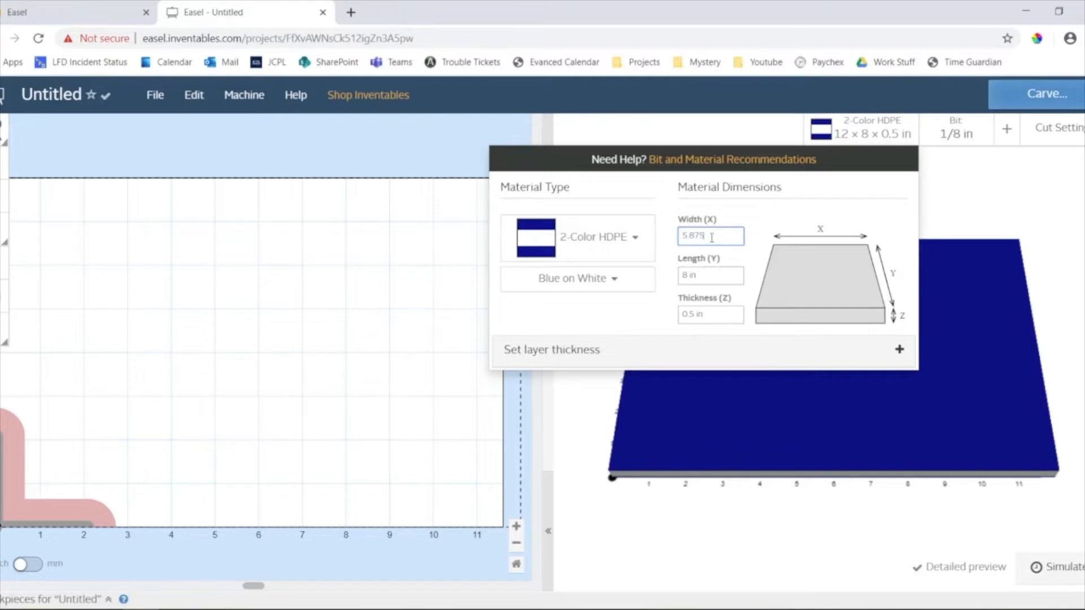
text(5.875)
click(704, 274)
text(5.8)
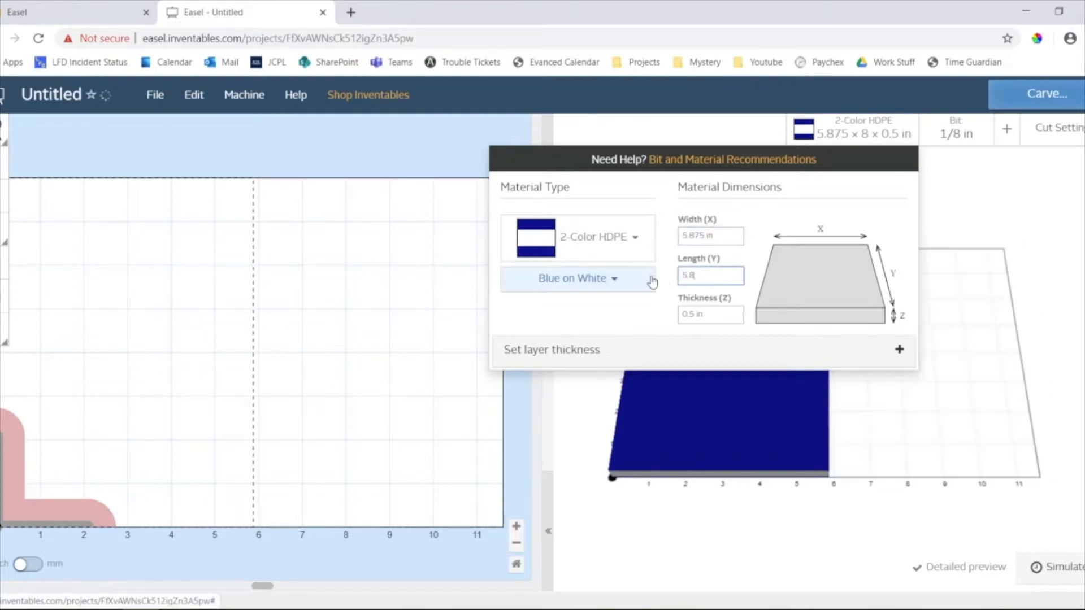
text(75)
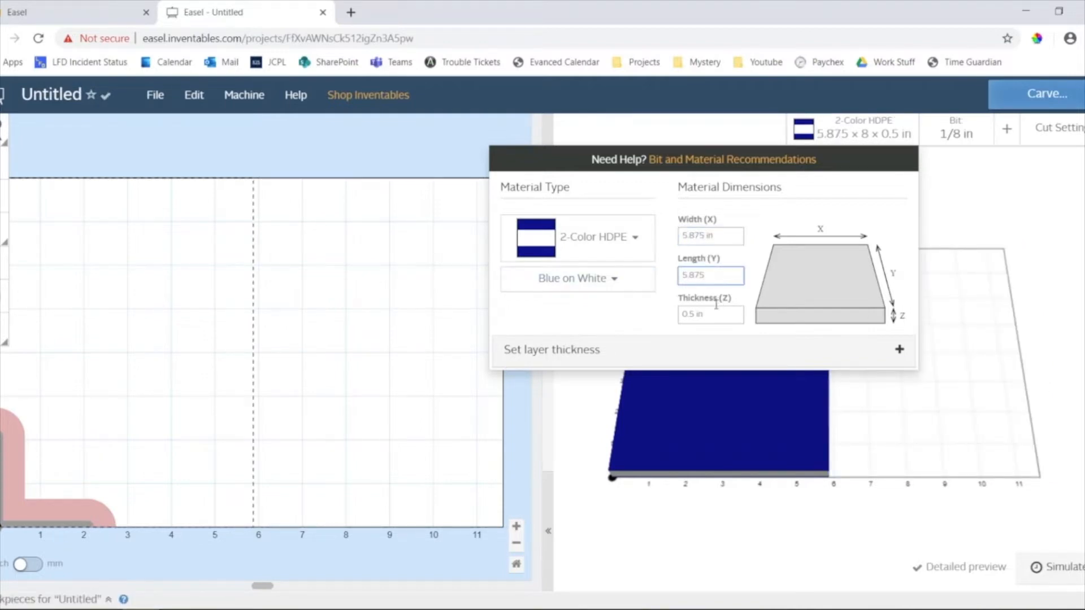
click(713, 313)
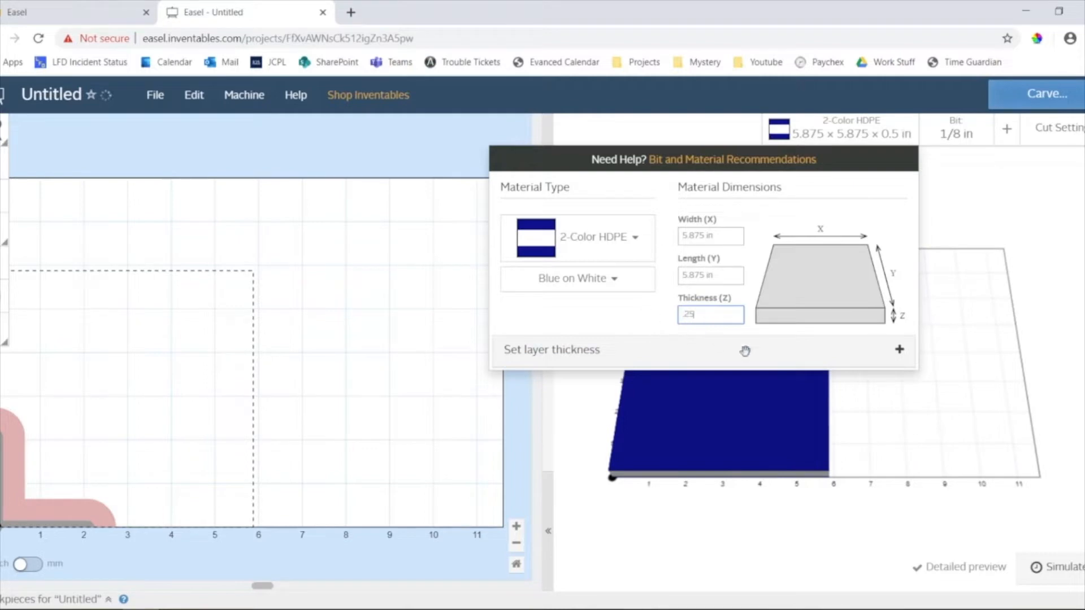
click(877, 409)
Step: Examine the resized material in the 3D preview from several angles, including its layered edge, and its outline on the design canvas
drag(867, 429, 793, 351)
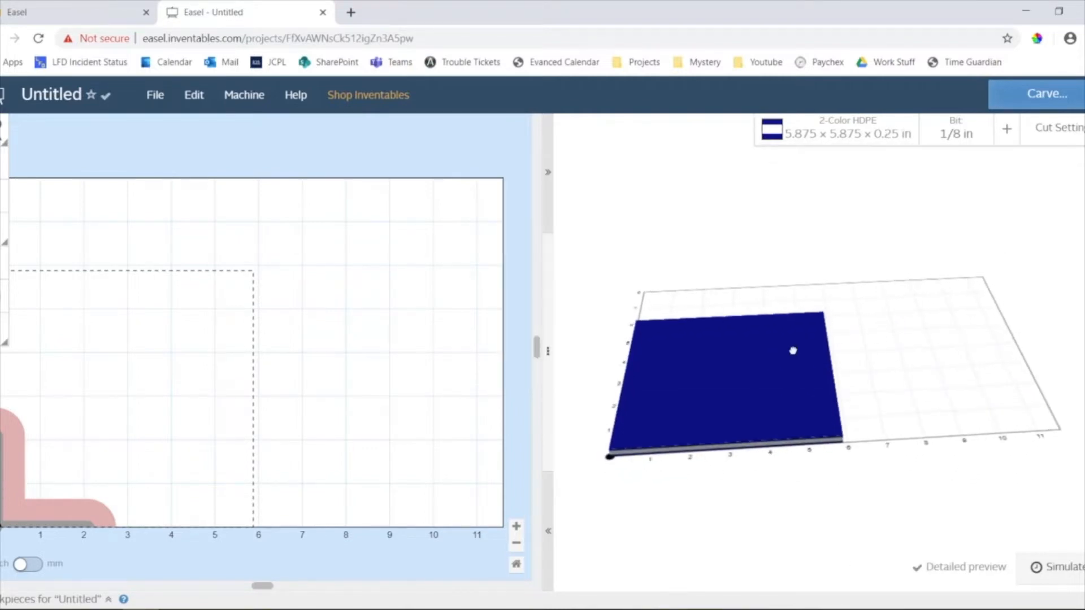
right_drag(793, 351, 829, 347)
drag(819, 391, 911, 399)
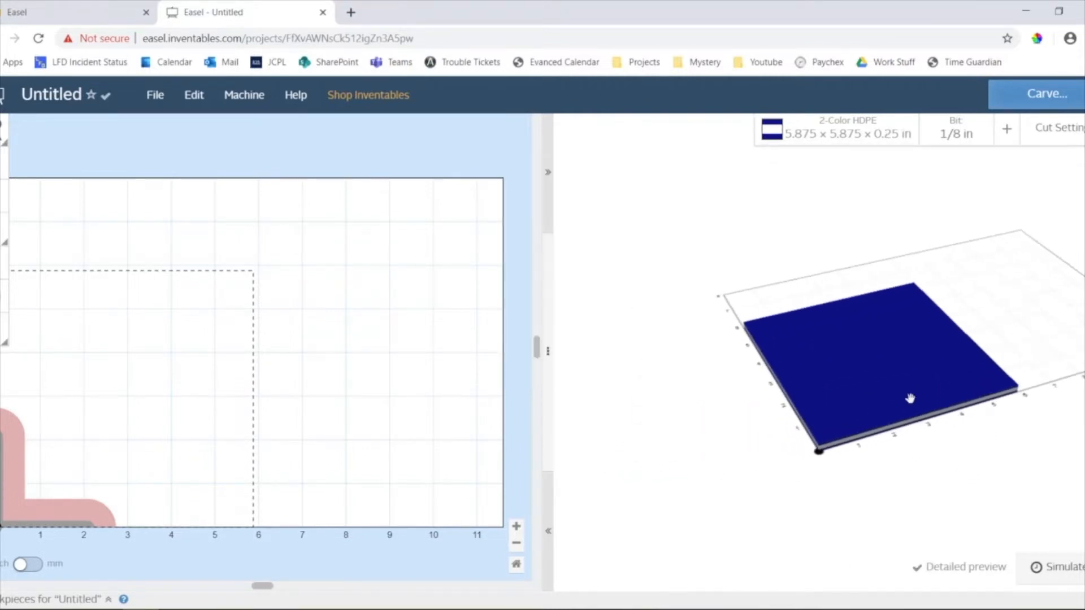
scroll(910, 399, up, 3)
right_drag(860, 436, 821, 382)
drag(822, 382, 791, 284)
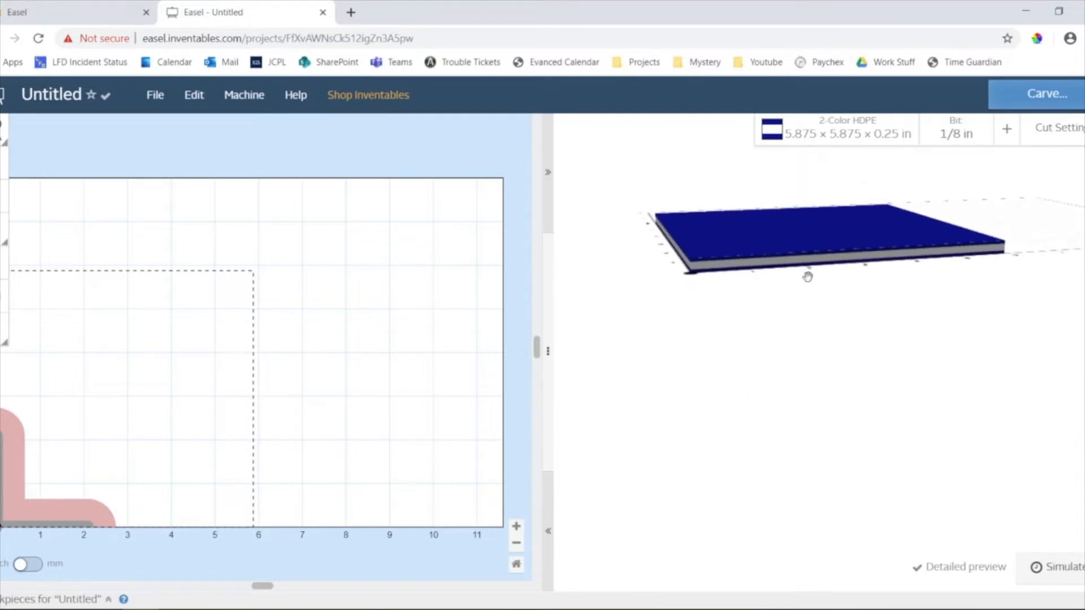
right_drag(807, 276, 790, 325)
drag(790, 326, 650, 311)
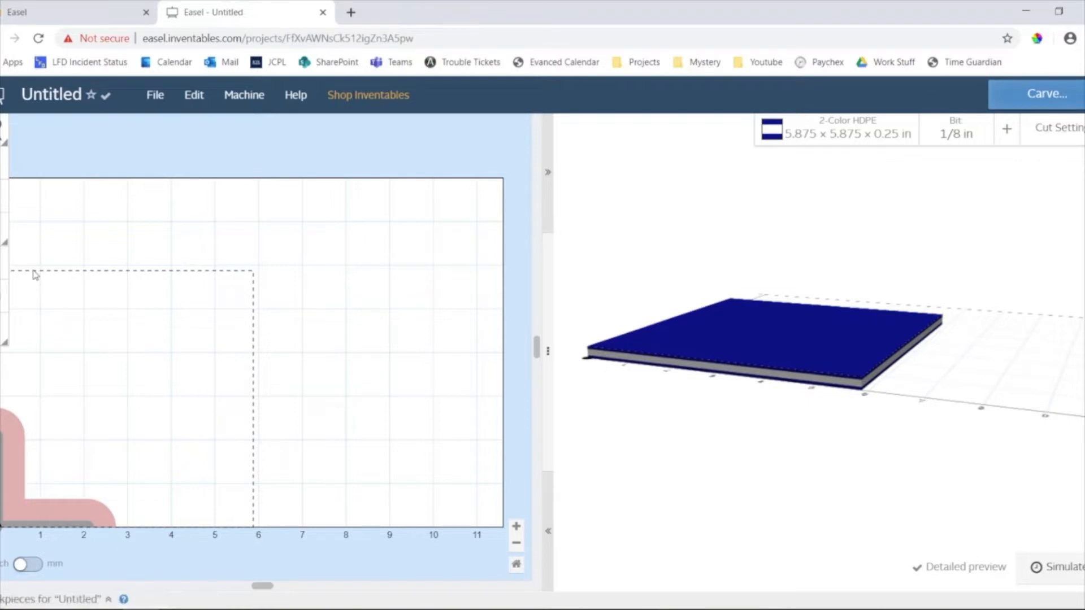
drag(137, 271, 253, 532)
Step: Try out the square shape by placing it on the workpiece, moving it around and deleting it
click(7, 135)
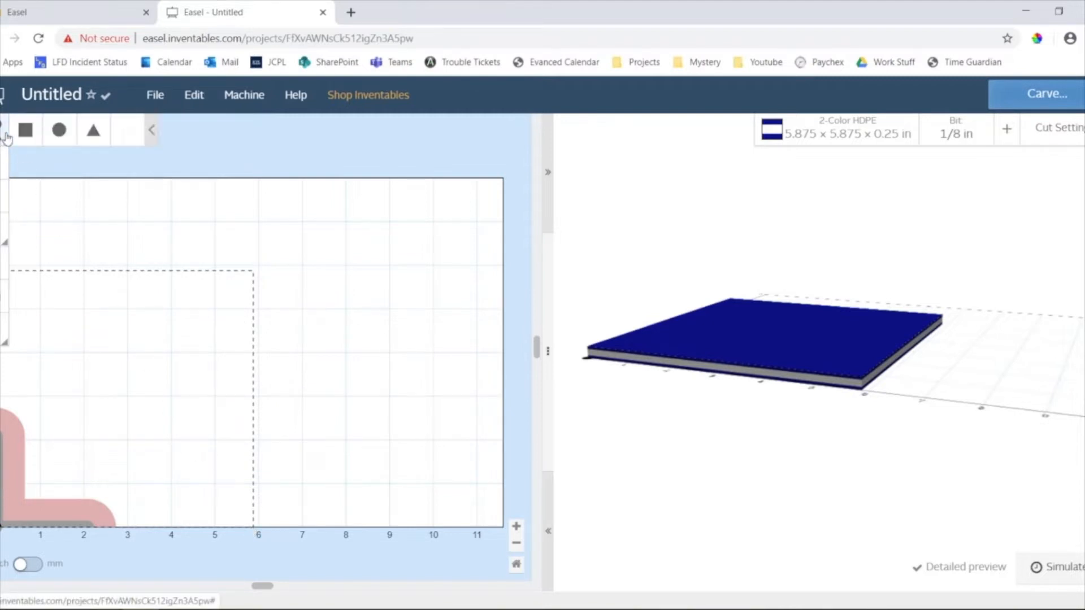
click(26, 130)
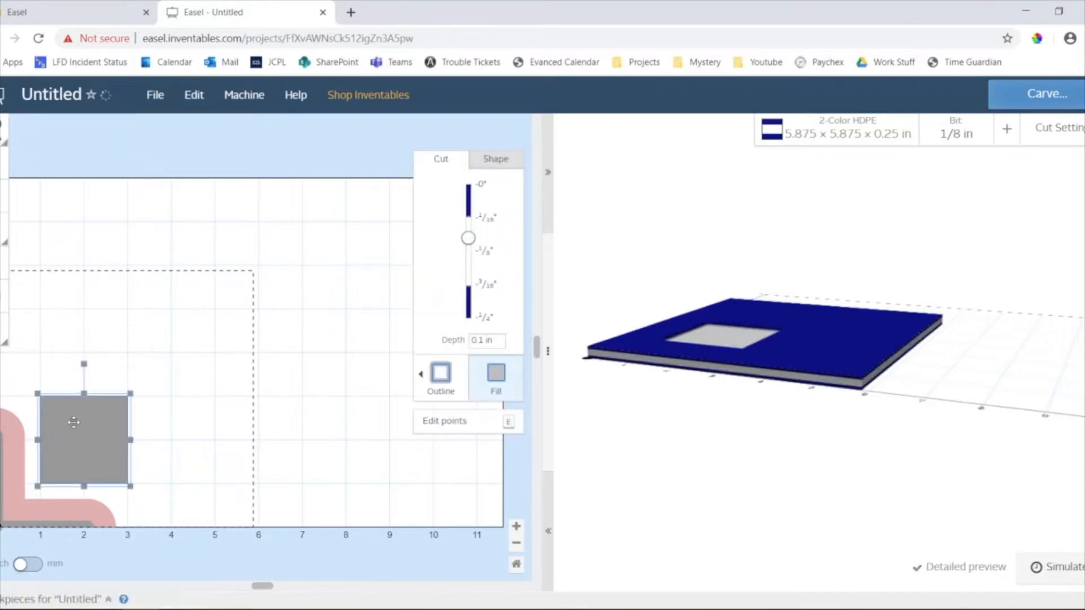
drag(71, 408, 120, 351)
drag(173, 402, 259, 477)
key(Delete)
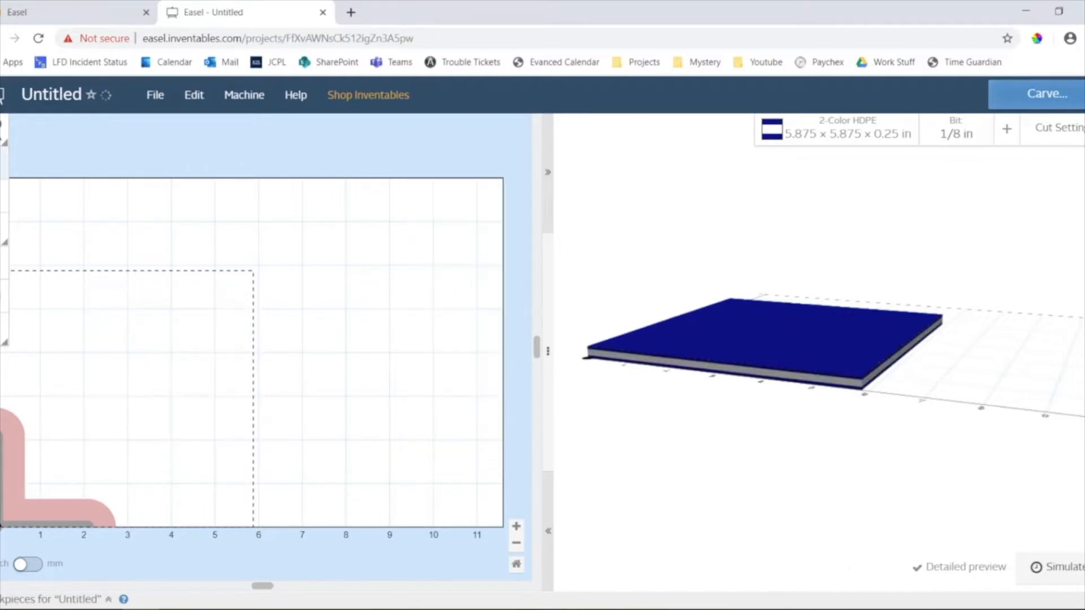
Step: Try out the circle, triangle and star shapes, placing them apart from each other on the workpiece
click(64, 139)
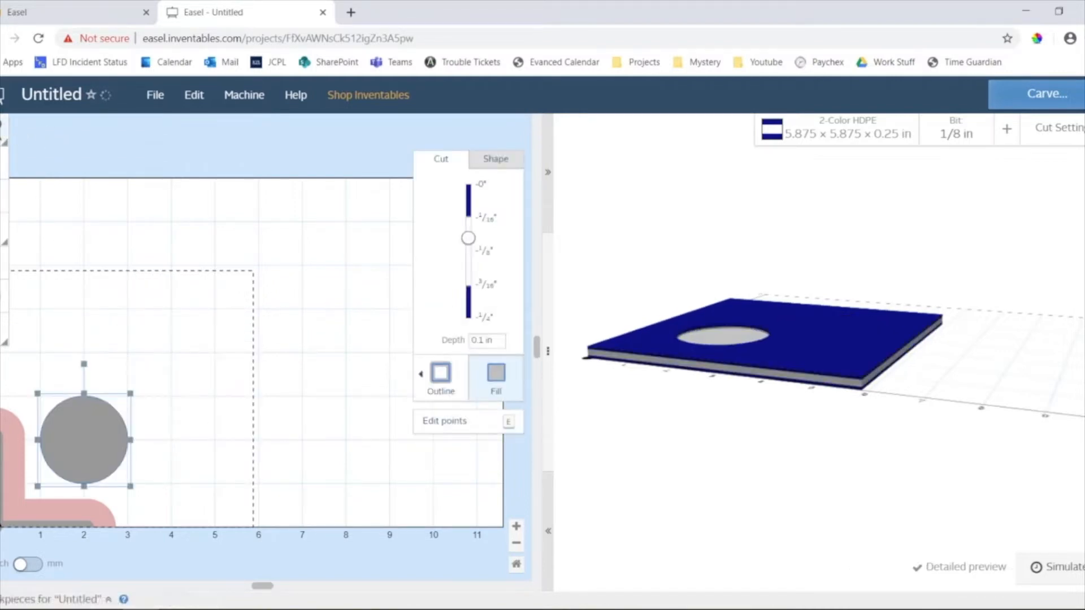
click(92, 129)
drag(79, 446, 81, 336)
mouse_move(59, 138)
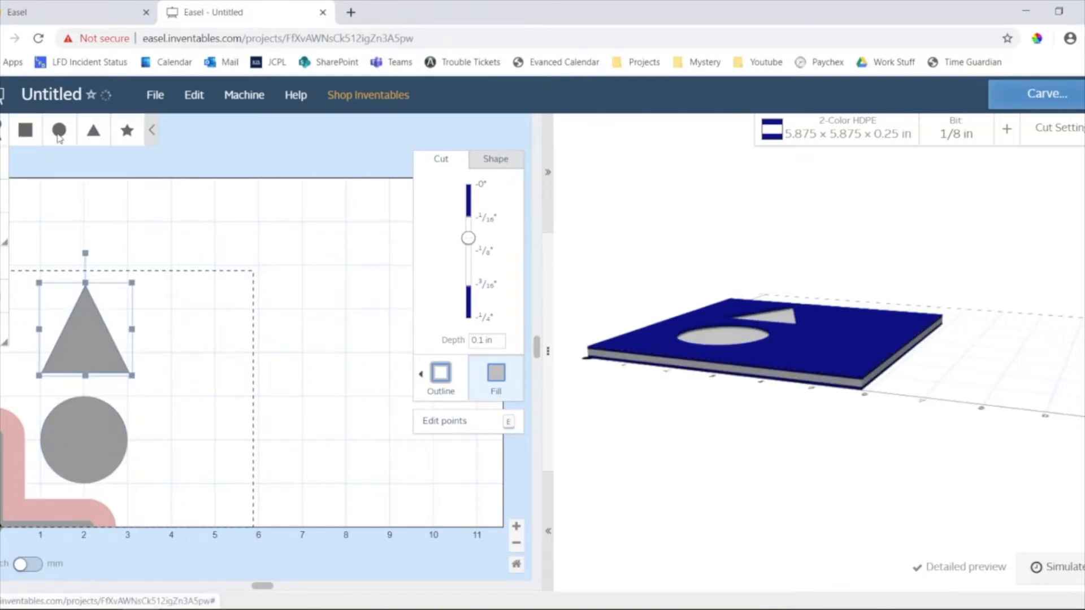
click(128, 130)
drag(79, 451, 183, 356)
Step: Delete the star, triangle and circle from the workpiece
key(Delete)
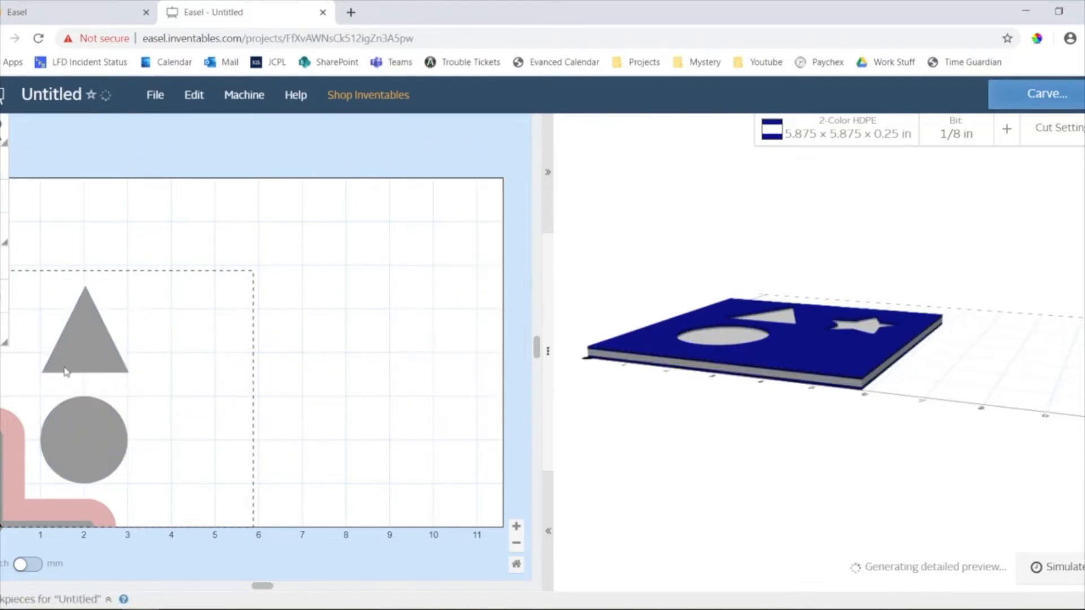
click(82, 344)
click(83, 441)
key(Delete)
key(Delete)
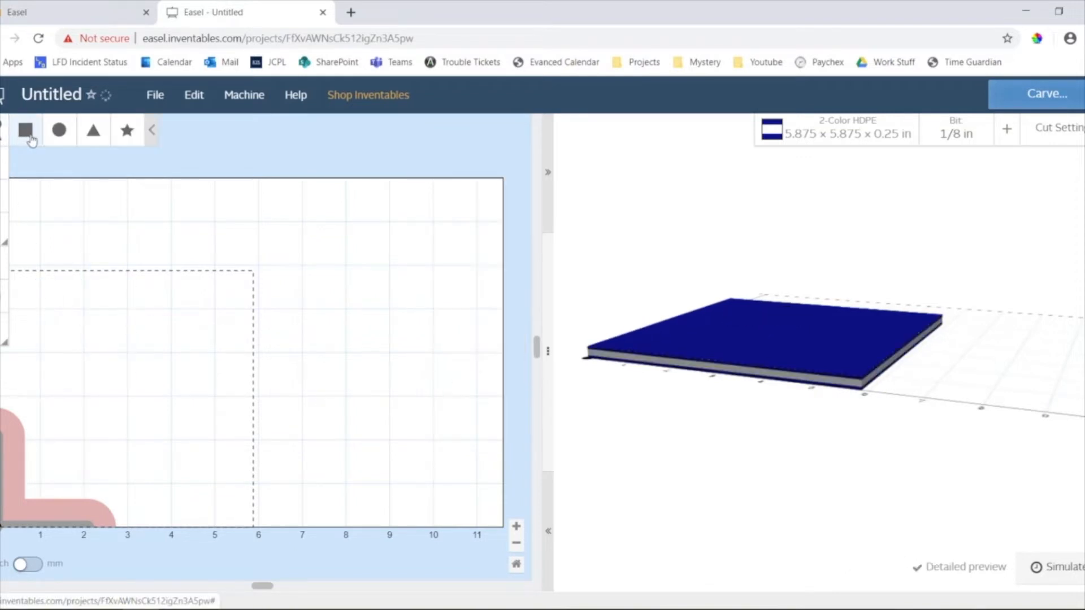
Step: Add a 2 × 2 in square to the workpiece and review its position, size and rotation settings
click(27, 134)
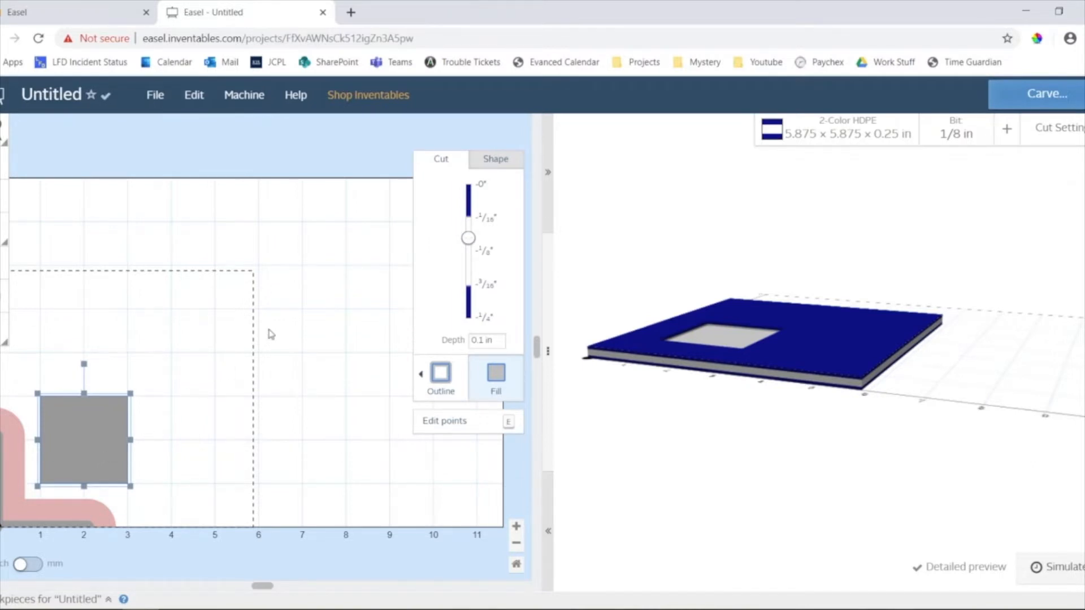
click(488, 170)
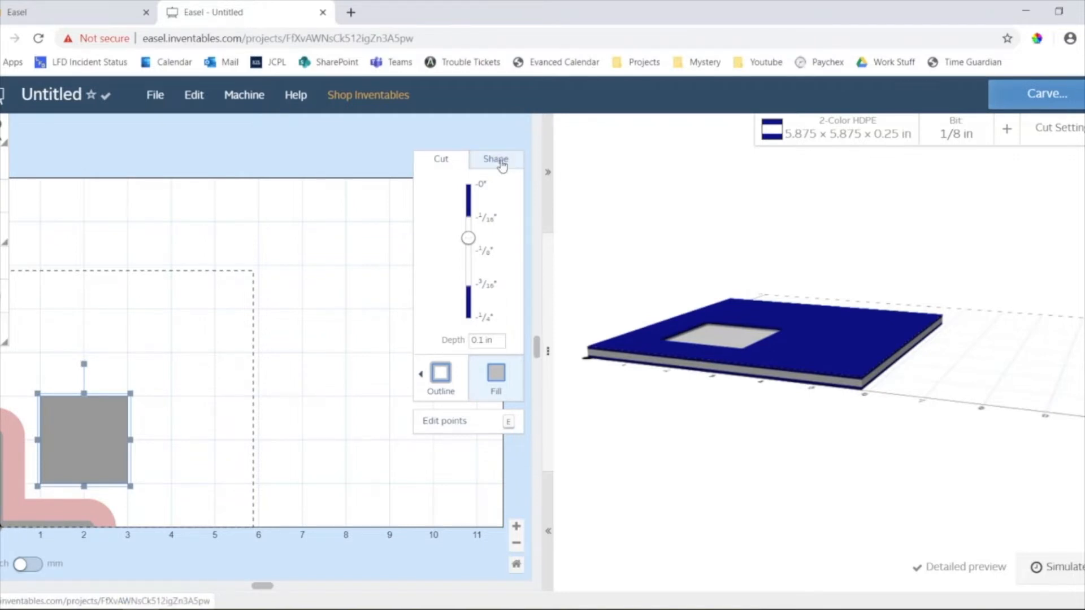
click(495, 162)
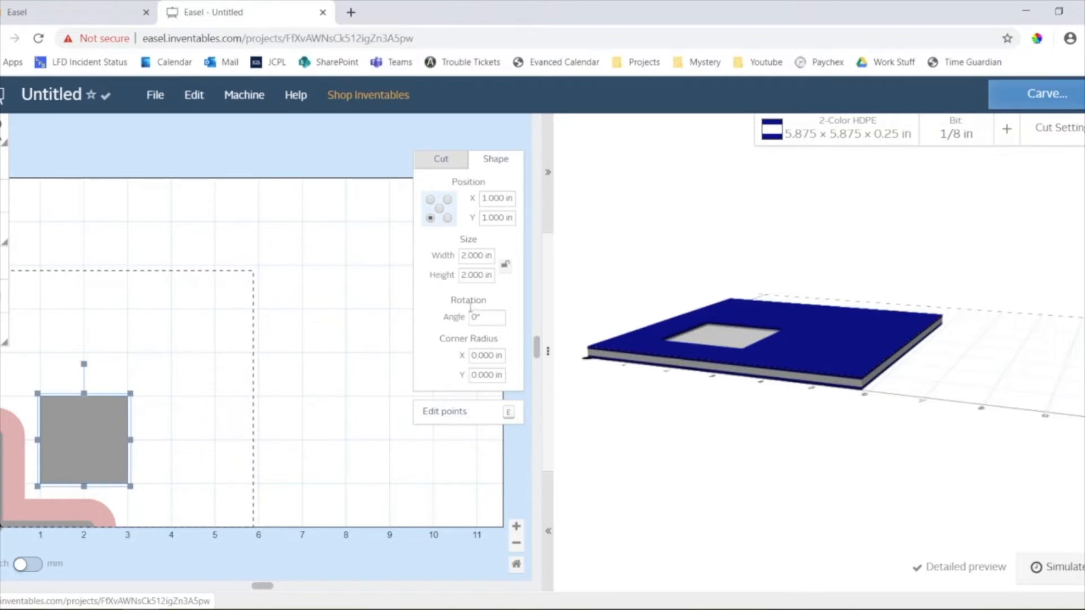
click(485, 256)
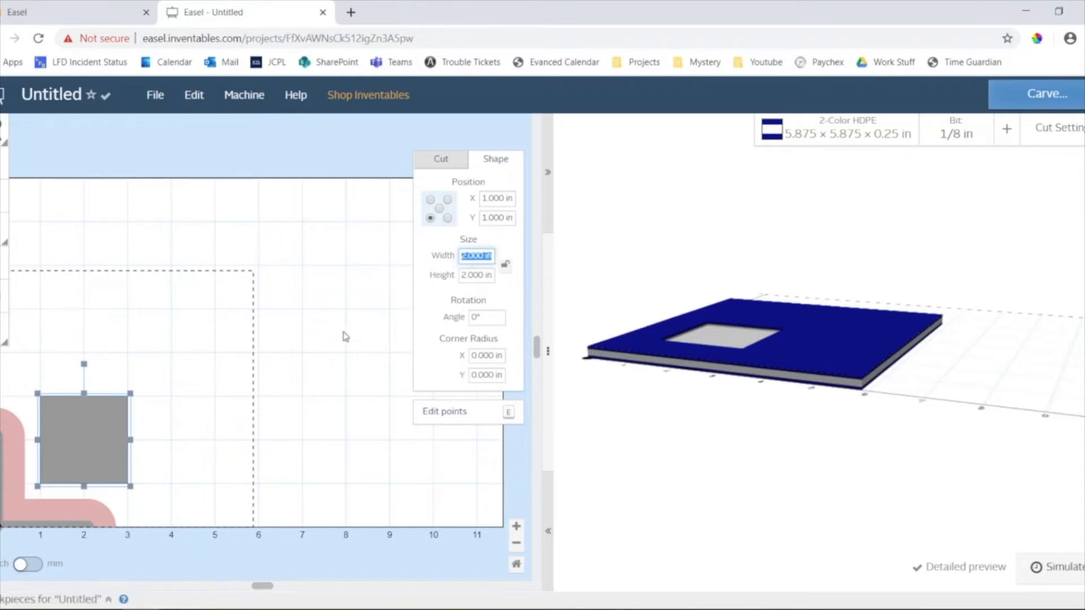
click(346, 336)
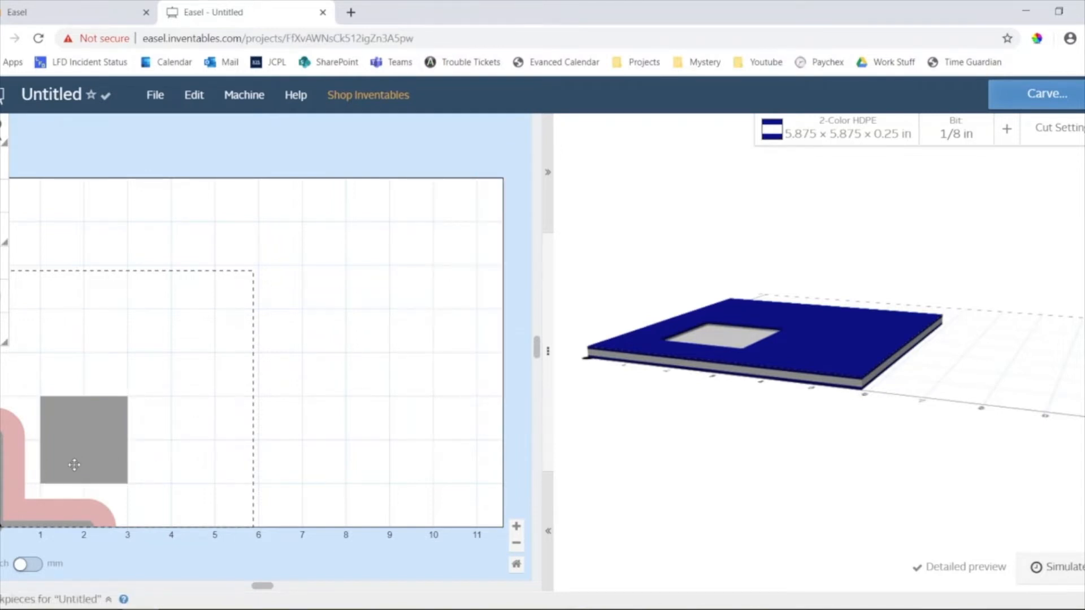
Step: Change the square's cut type to Outline
scroll(74, 464, up, 4)
click(86, 446)
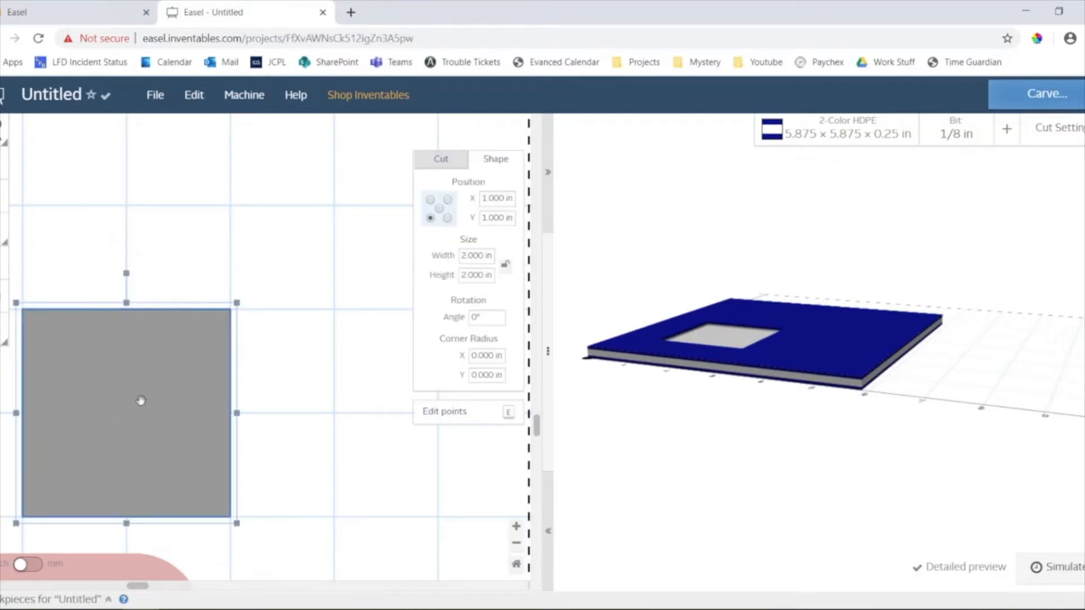
click(444, 159)
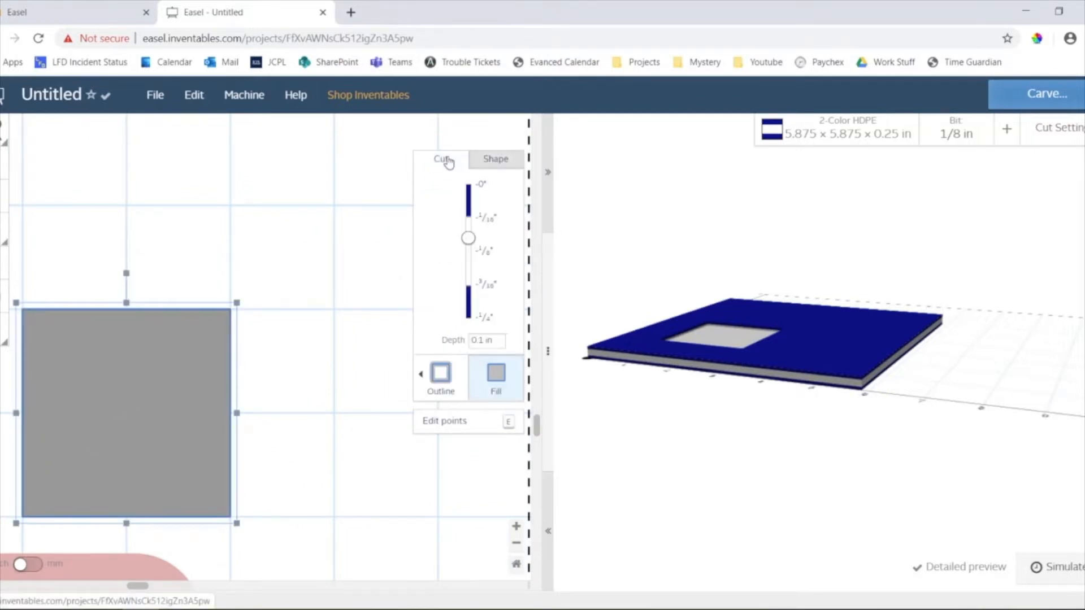
drag(758, 302, 793, 377)
scroll(773, 403, up, 3)
click(439, 384)
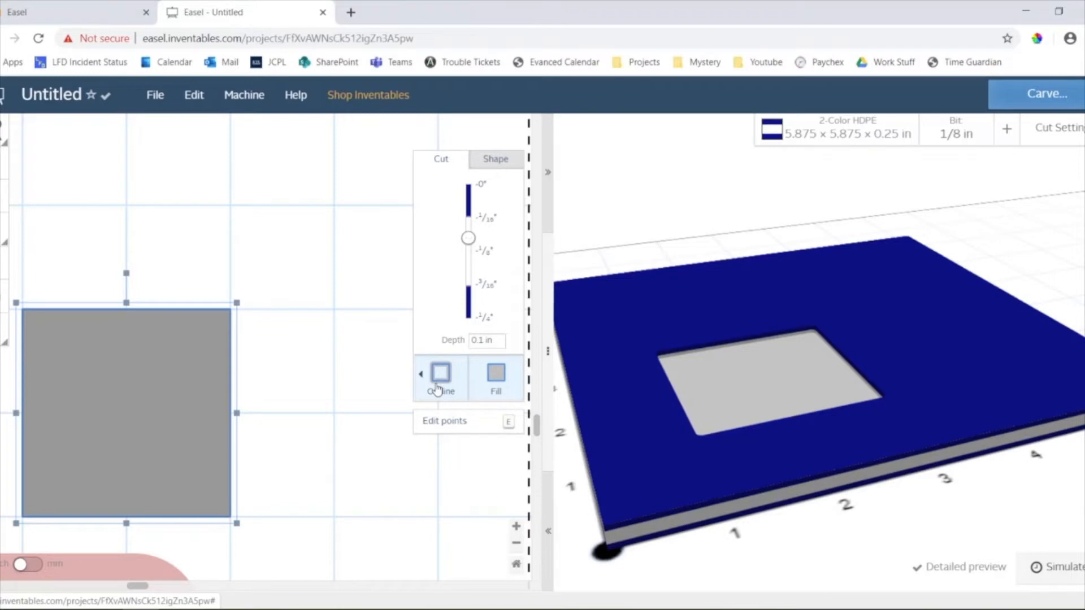
Step: Apply the Outline cut to the square and set its depth to 0.25 in, the full material thickness
click(451, 380)
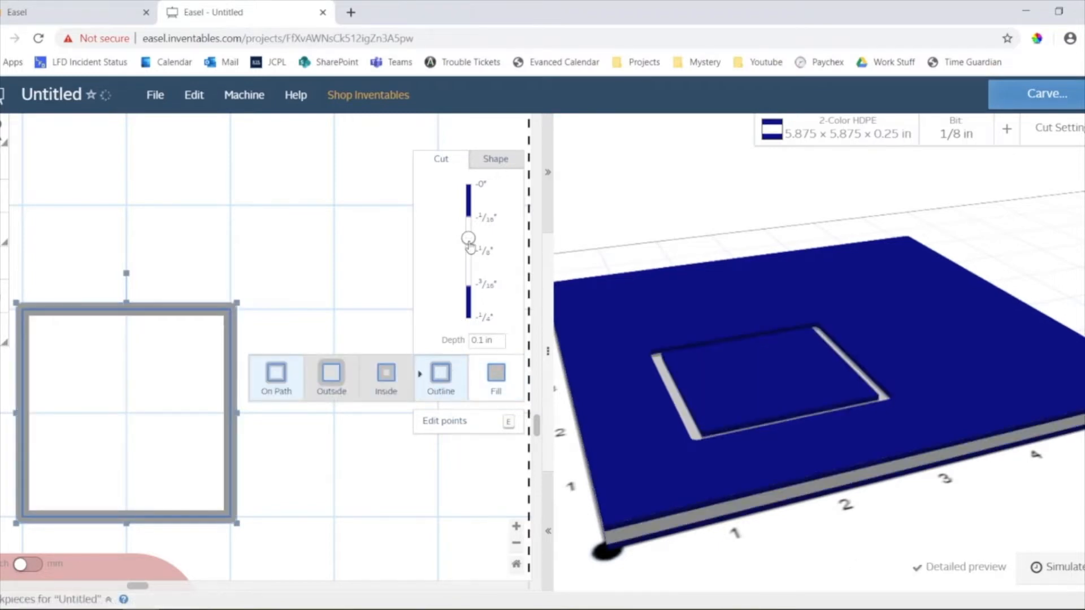
drag(468, 238, 468, 317)
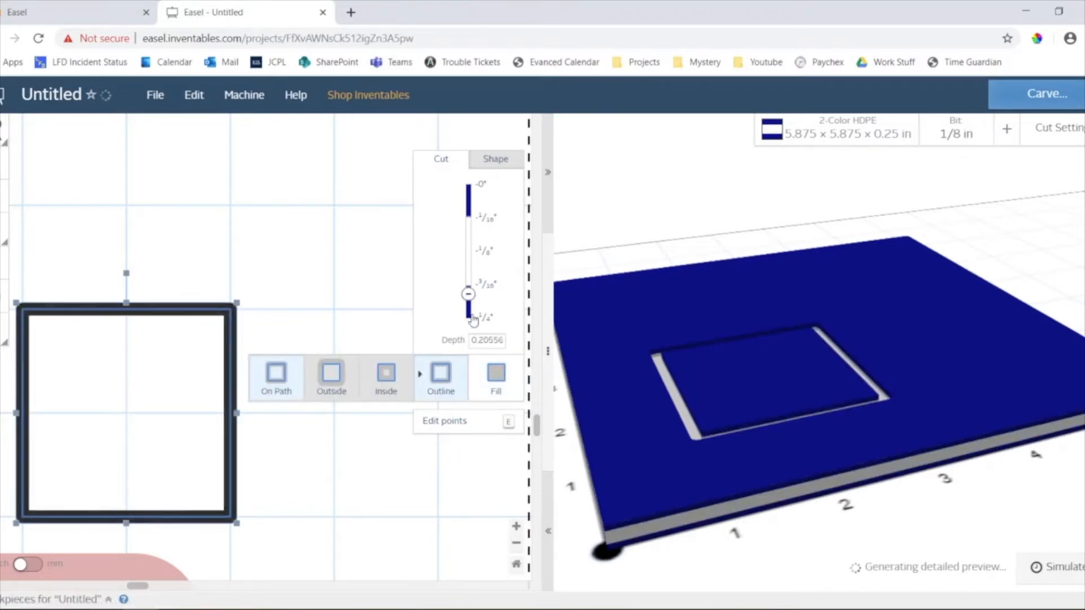
Step: Examine the holding tabs at the corners of the square's outline in the 2D layout
click(496, 159)
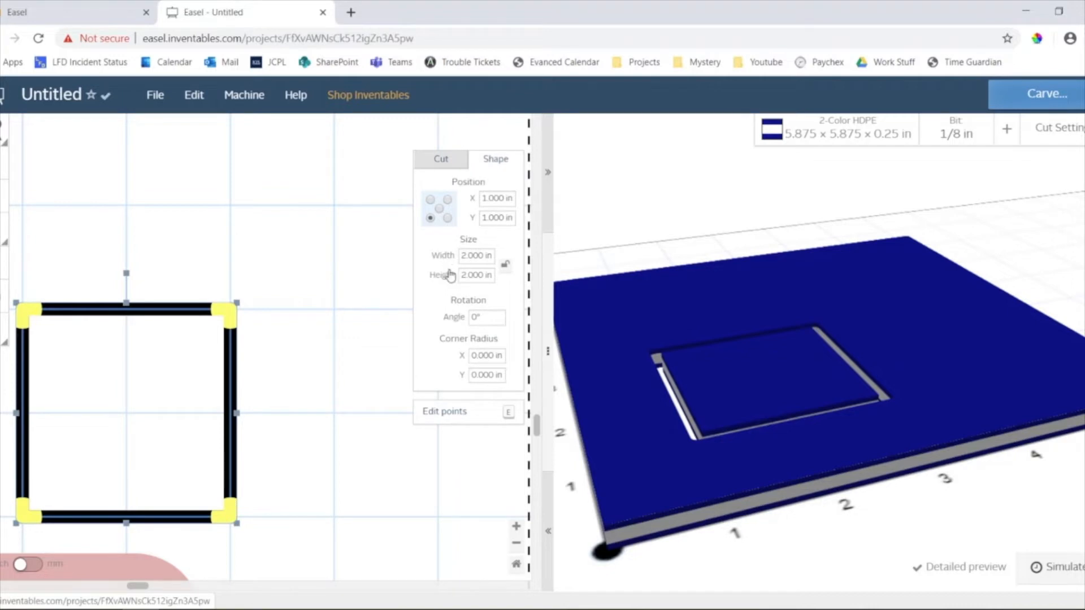
ctrl+scroll(40, 328, up, 1)
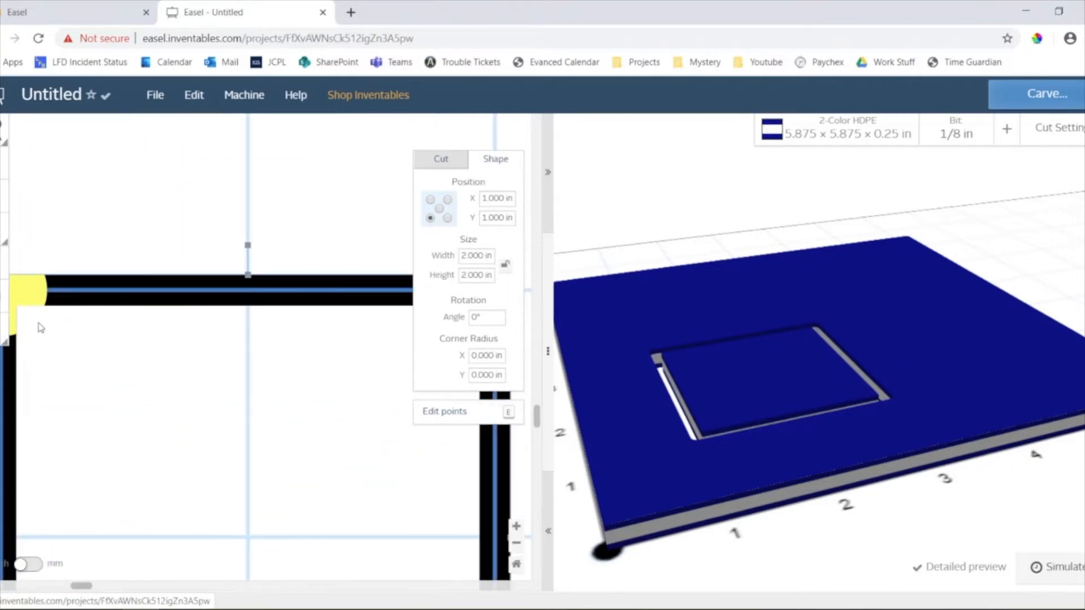
scroll(41, 328, down, 2)
scroll(339, 411, down, 3)
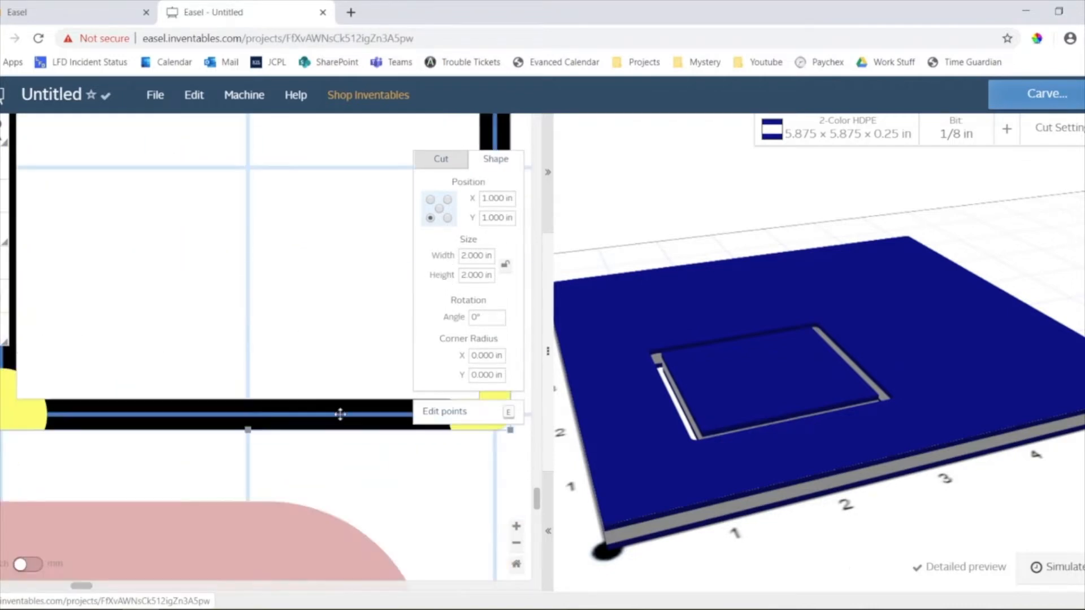
ctrl+scroll(366, 422, down, 3)
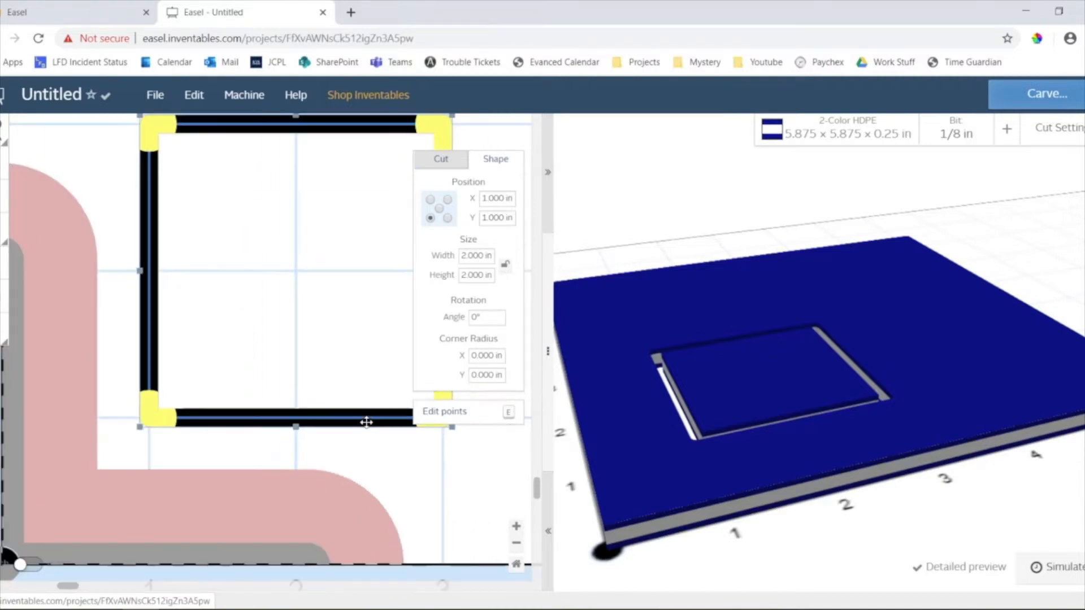
scroll(335, 355, down, 1)
ctrl+scroll(334, 354, down, 1)
scroll(335, 354, up, 2)
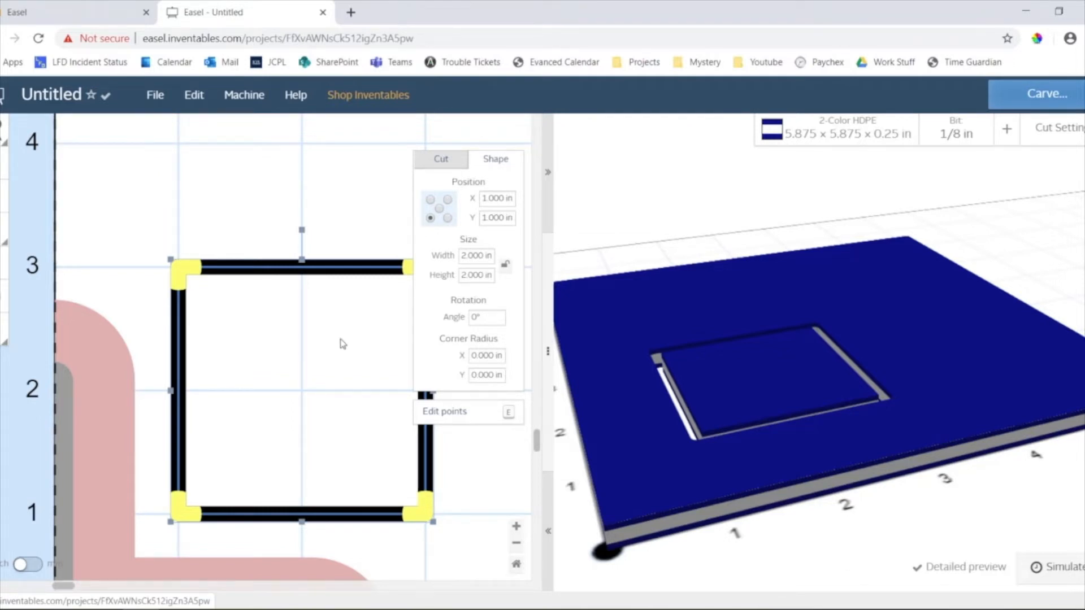
Step: Try the Inside and Outside options for the square's outline cut and inspect the Outside result in the 3D preview
click(433, 160)
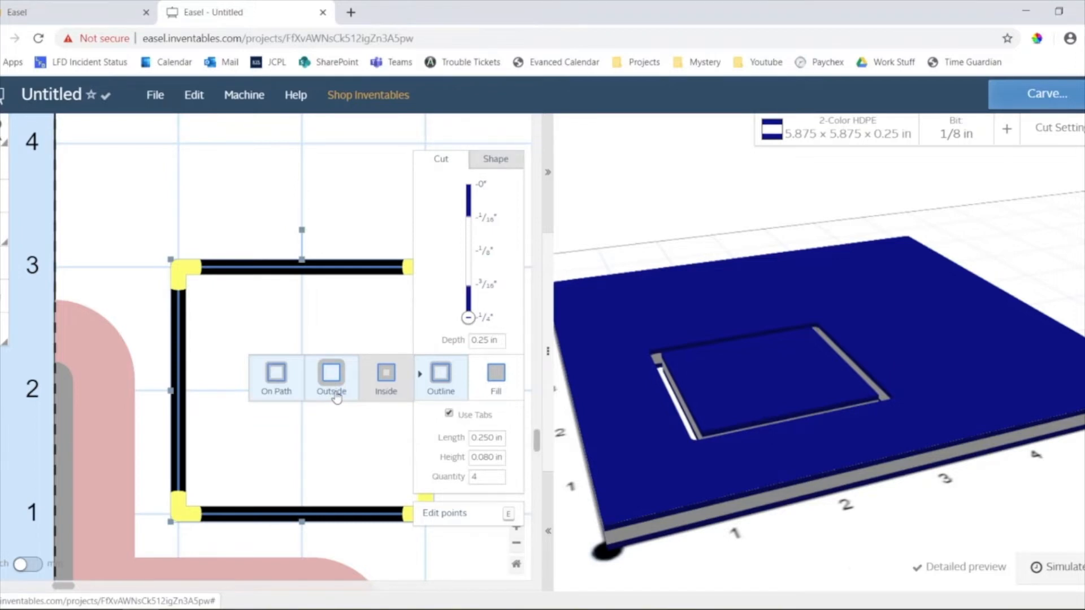
click(375, 389)
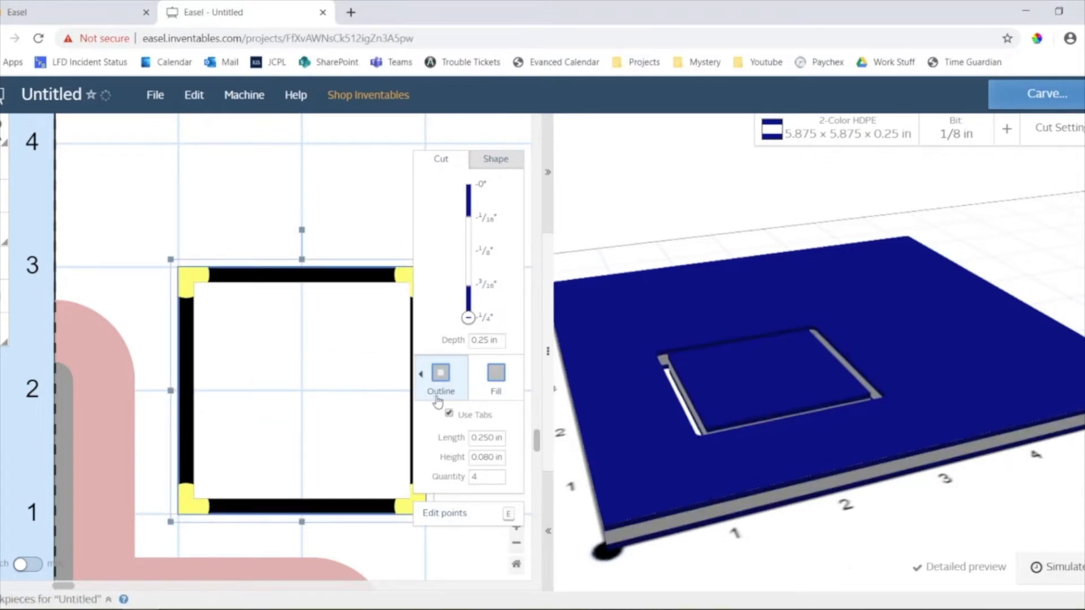
click(434, 396)
click(385, 378)
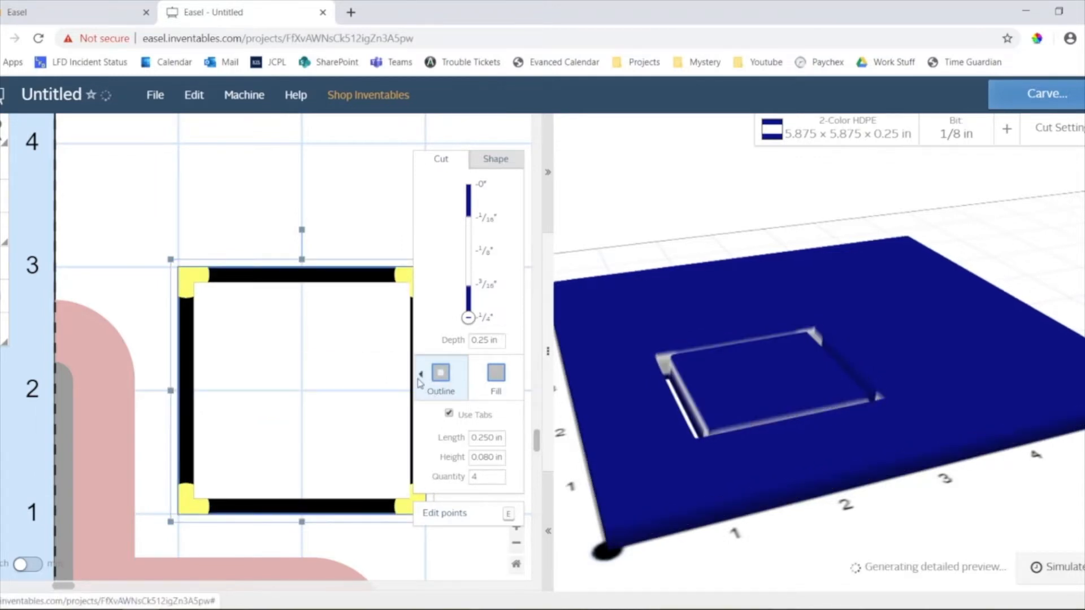
click(419, 381)
click(346, 391)
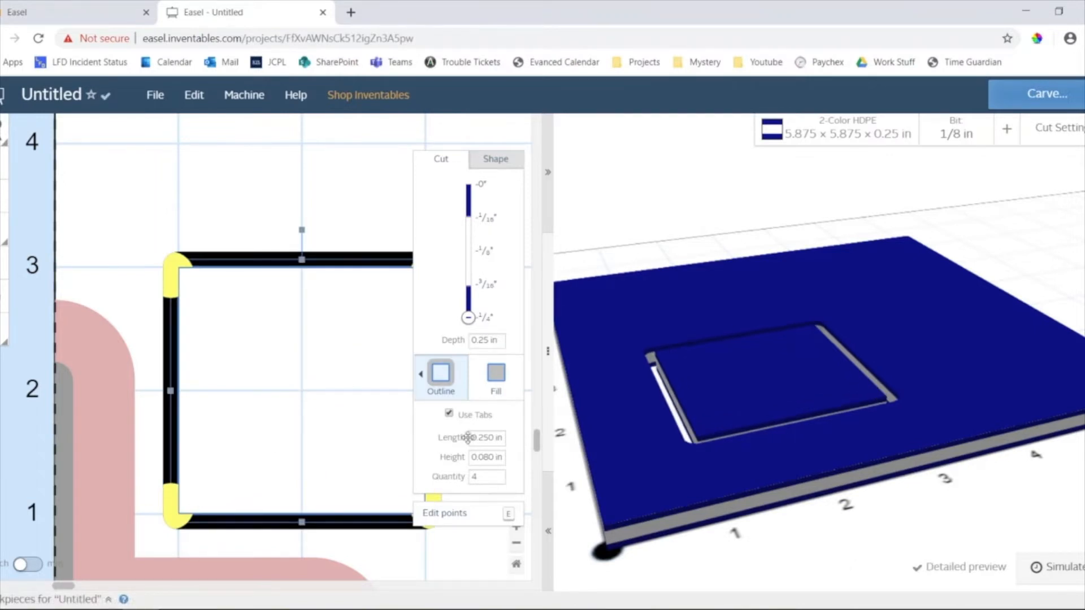
drag(738, 376, 712, 538)
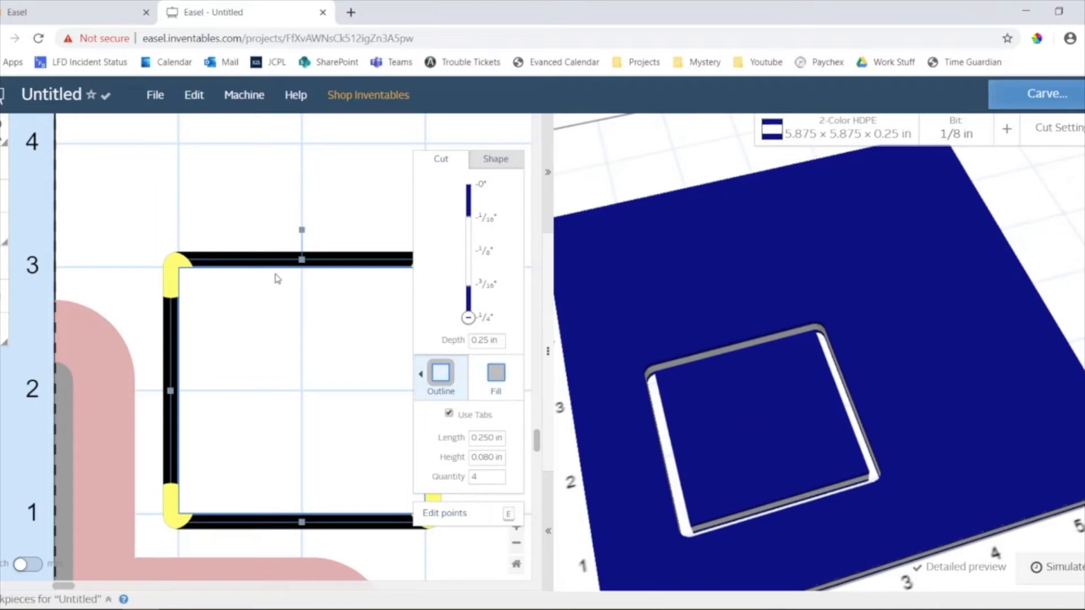
Step: Delete the outlined square from the workpiece
click(225, 262)
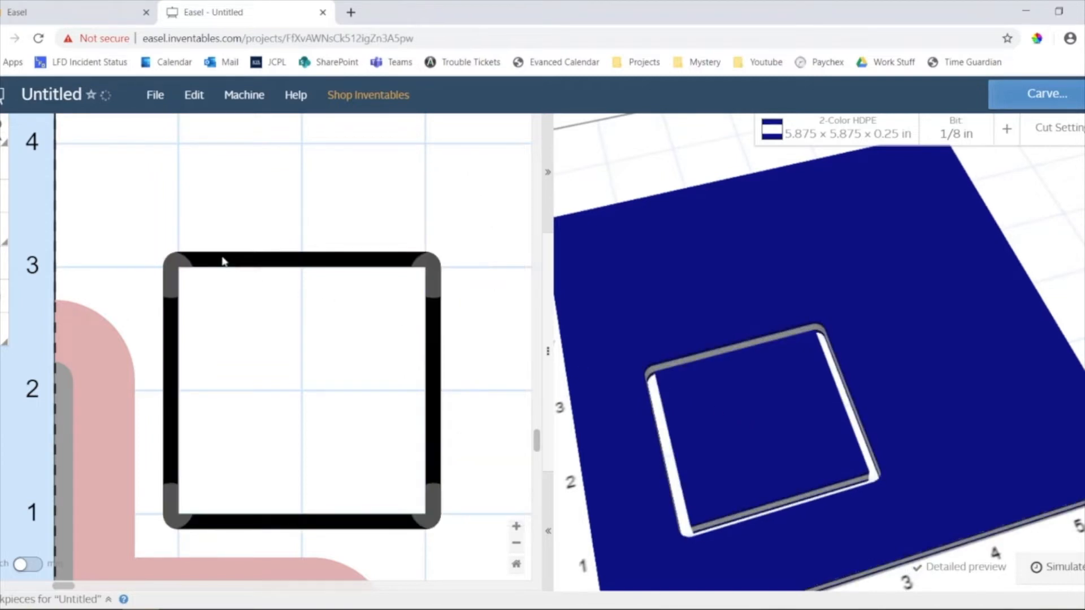
drag(101, 221, 510, 527)
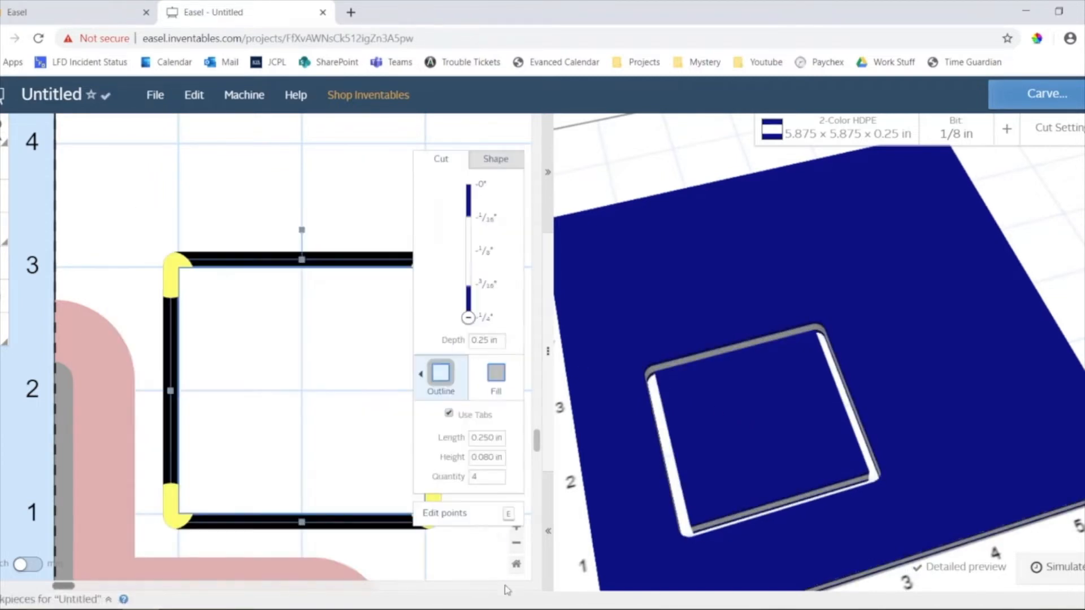
key(Delete)
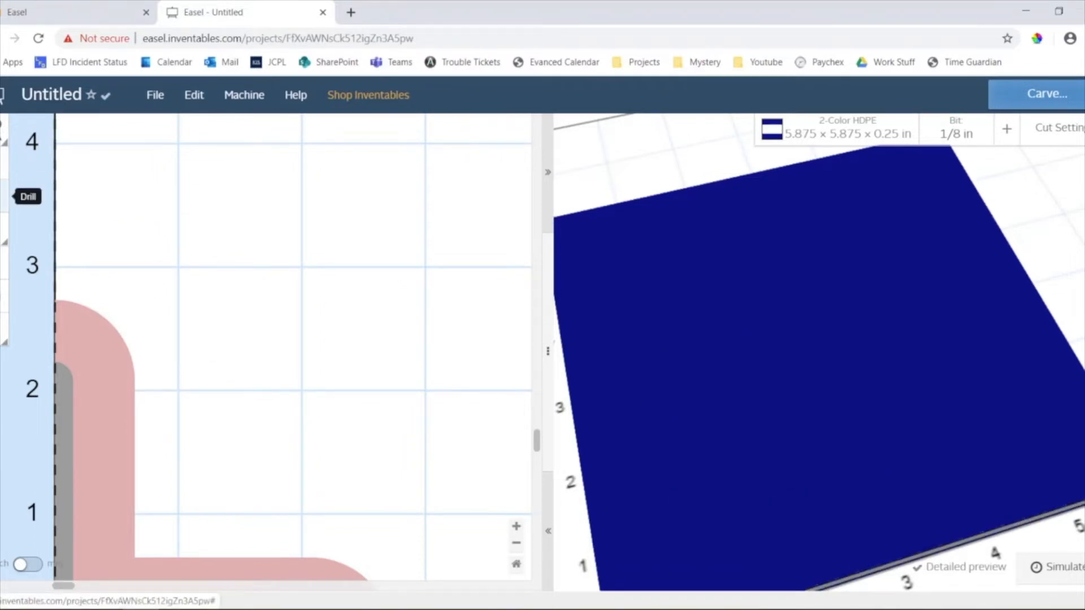
Step: Add a text object in the Baskerville font to the workpiece, reading "JCPL"
click(3, 237)
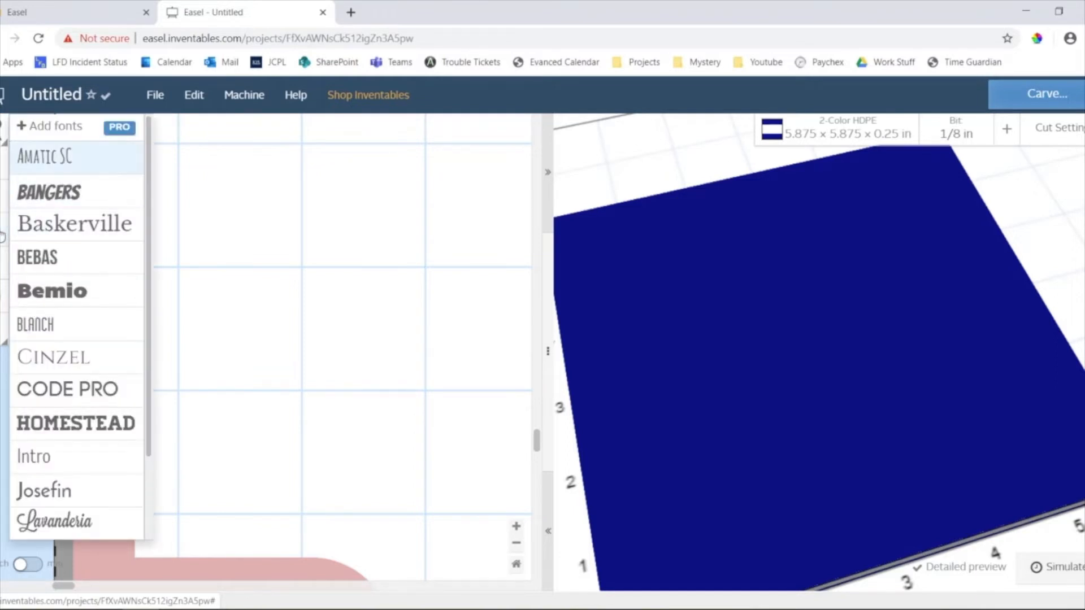
click(95, 218)
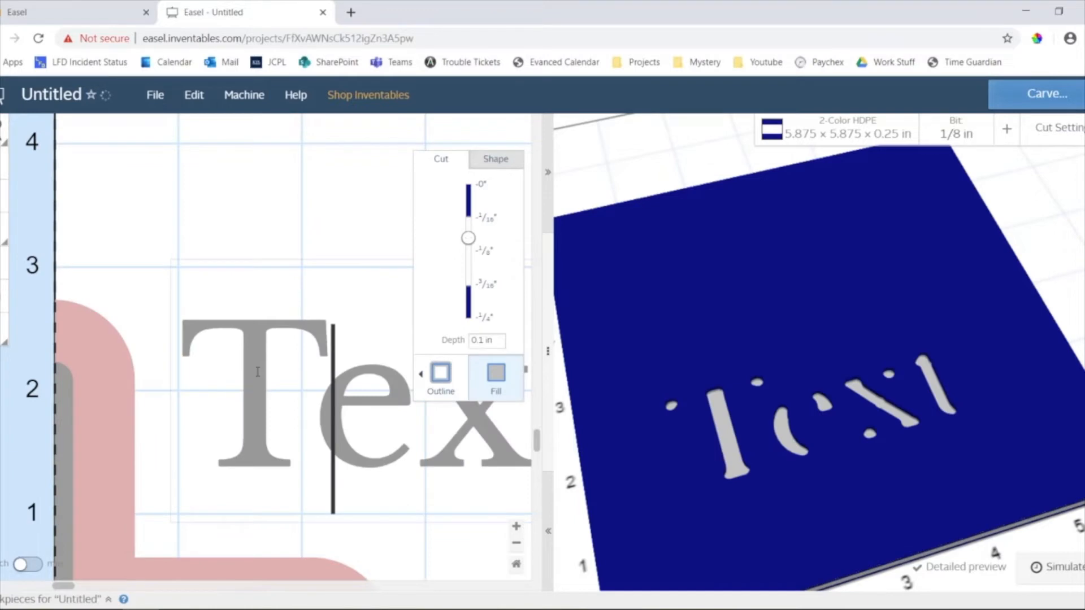
double_click(257, 372)
text(JCPL)
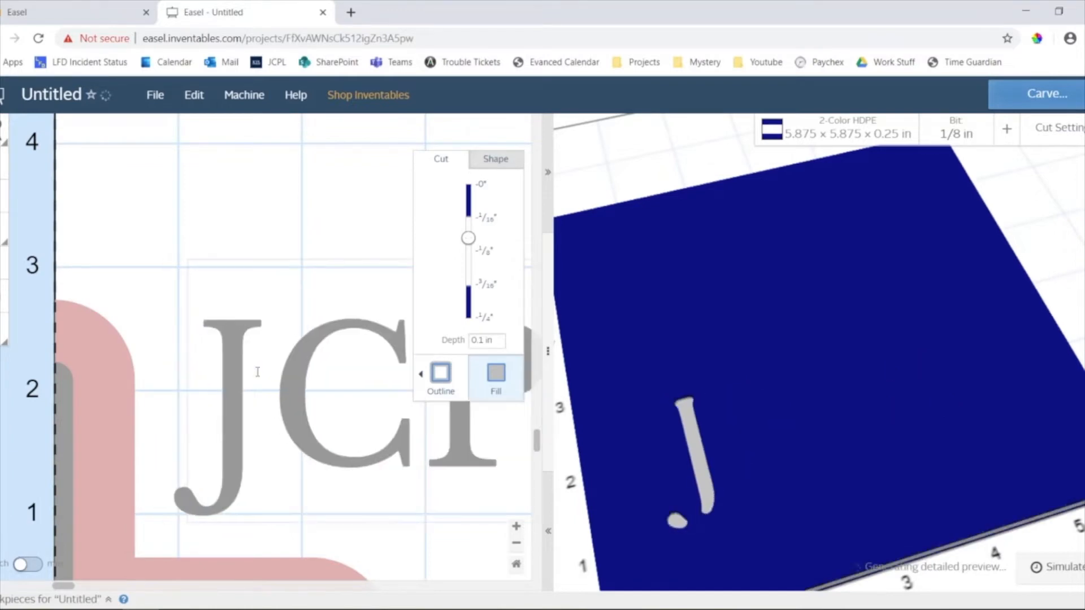
Step: Delete the "JCPL" text from the workpiece
scroll(258, 372, down, 5)
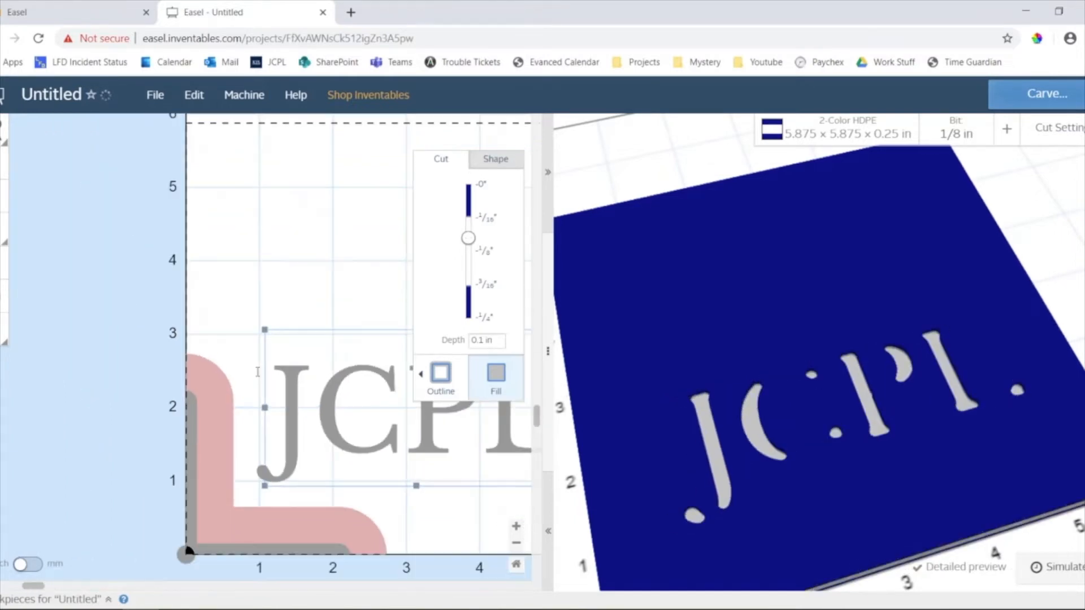
drag(6, 586, 135, 586)
drag(79, 306, 392, 515)
key(Delete)
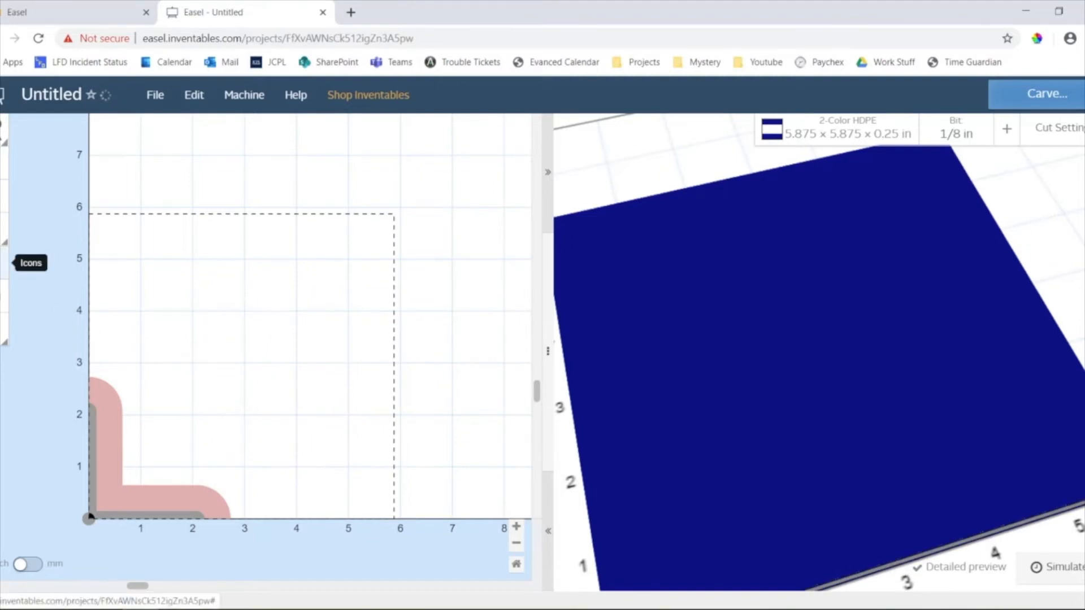
Step: Look at the icon design library and the file import options for SVG, G-code, Image Trace and DXF
click(12, 262)
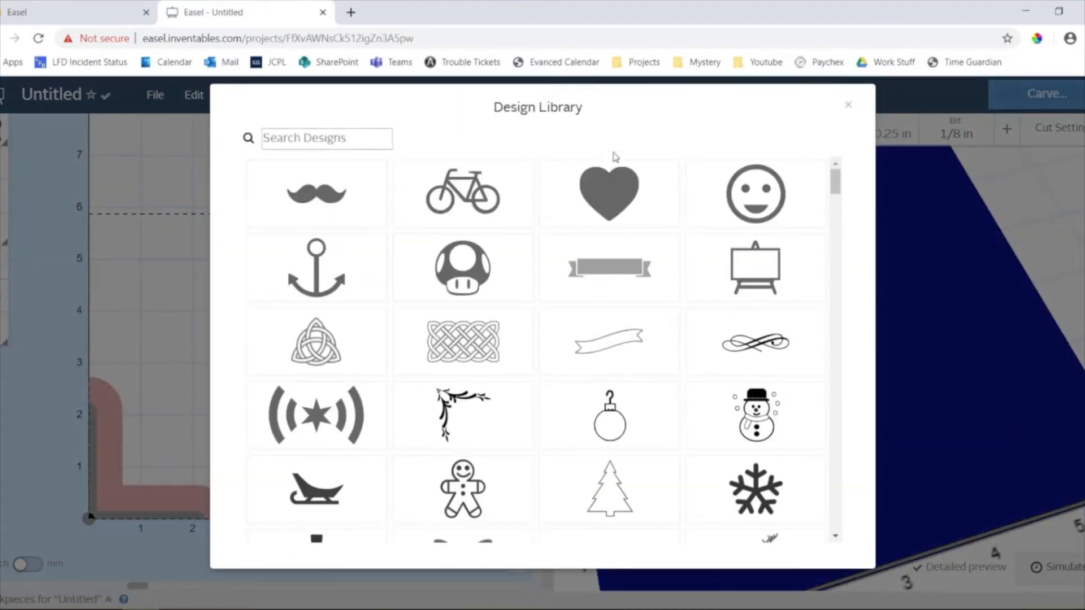
click(847, 105)
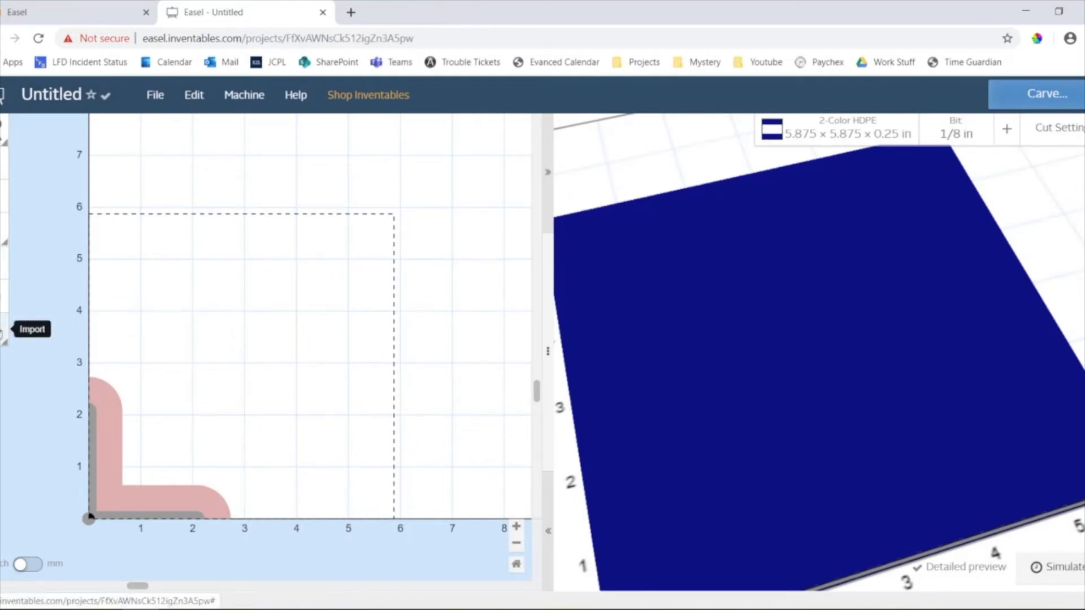
click(4, 330)
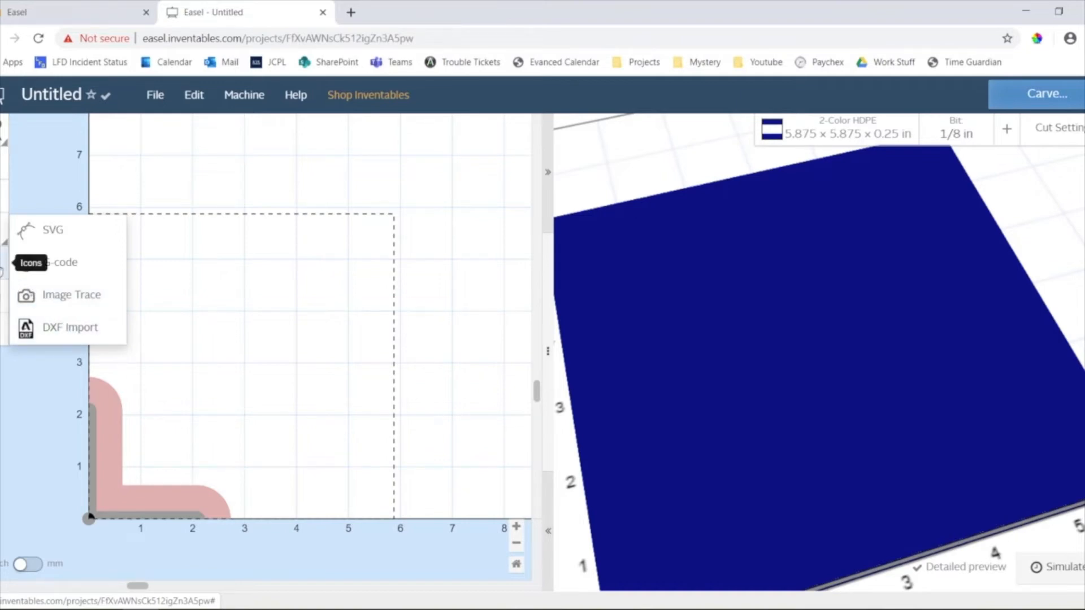
Step: Browse the design library and insert the sitting puppy design into the workpiece
click(5, 263)
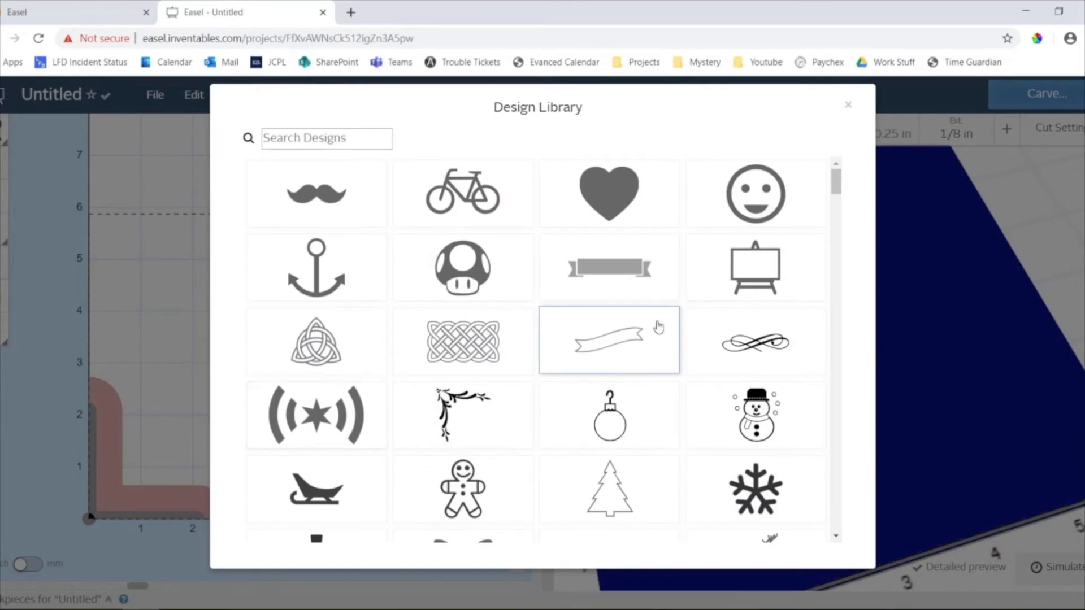
scroll(658, 327, down, 5)
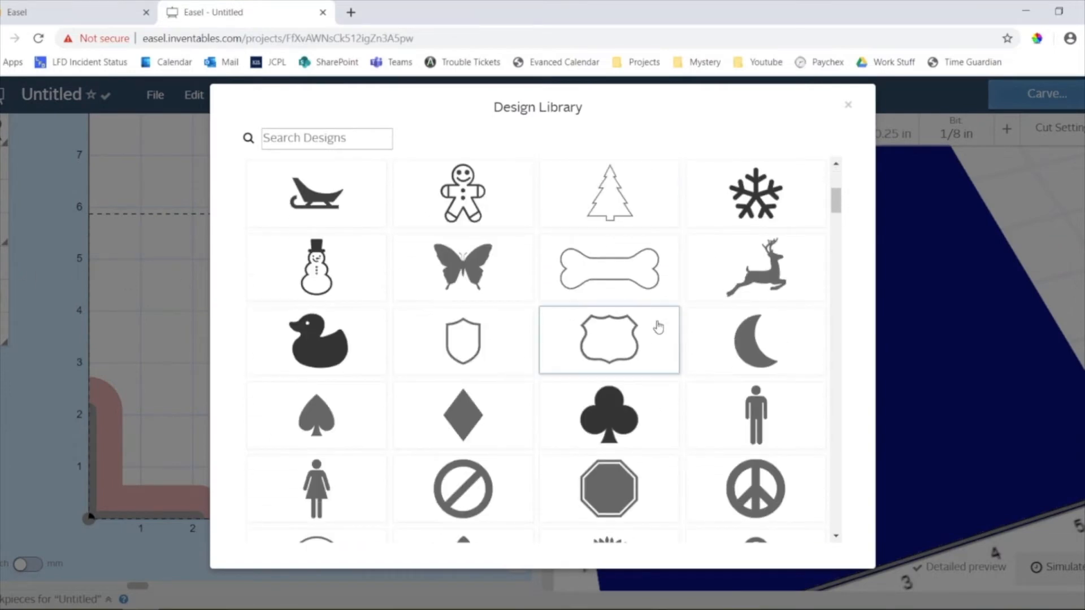
scroll(658, 327, down, 15)
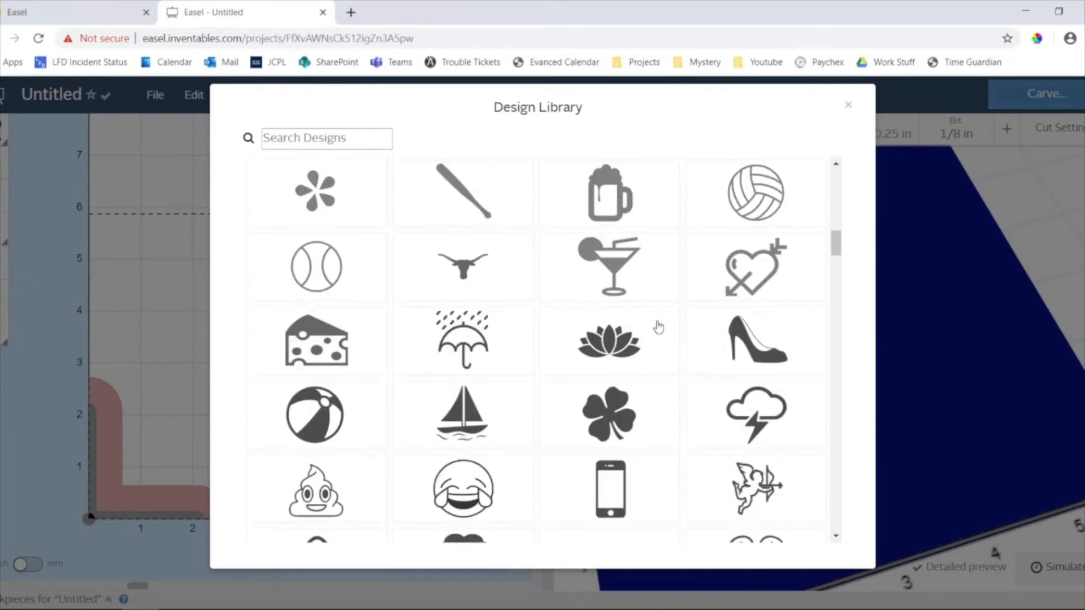
scroll(659, 327, down, 15)
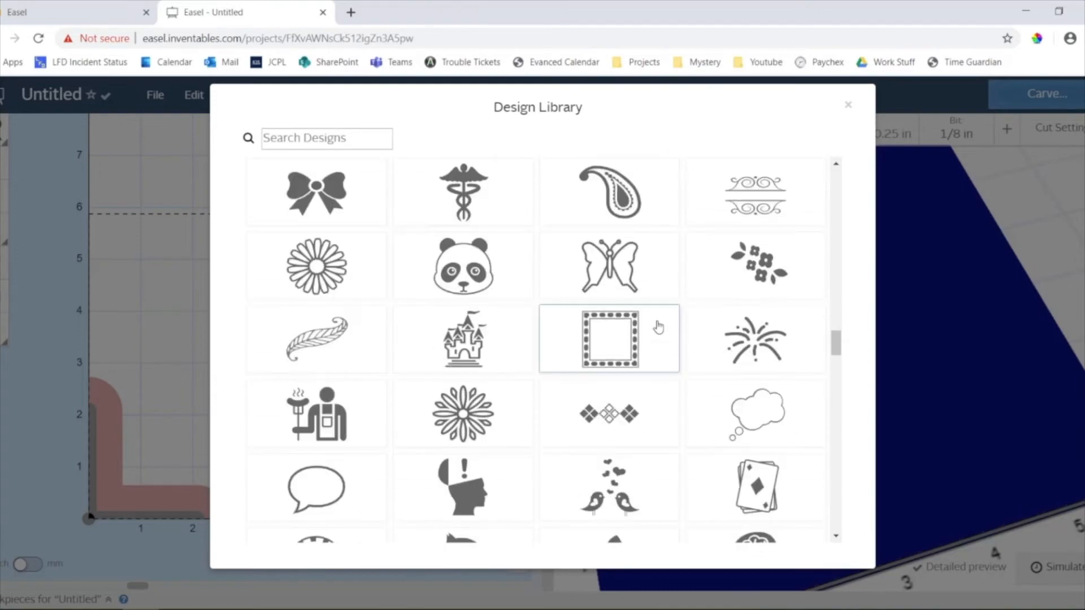
scroll(659, 326, down, 5)
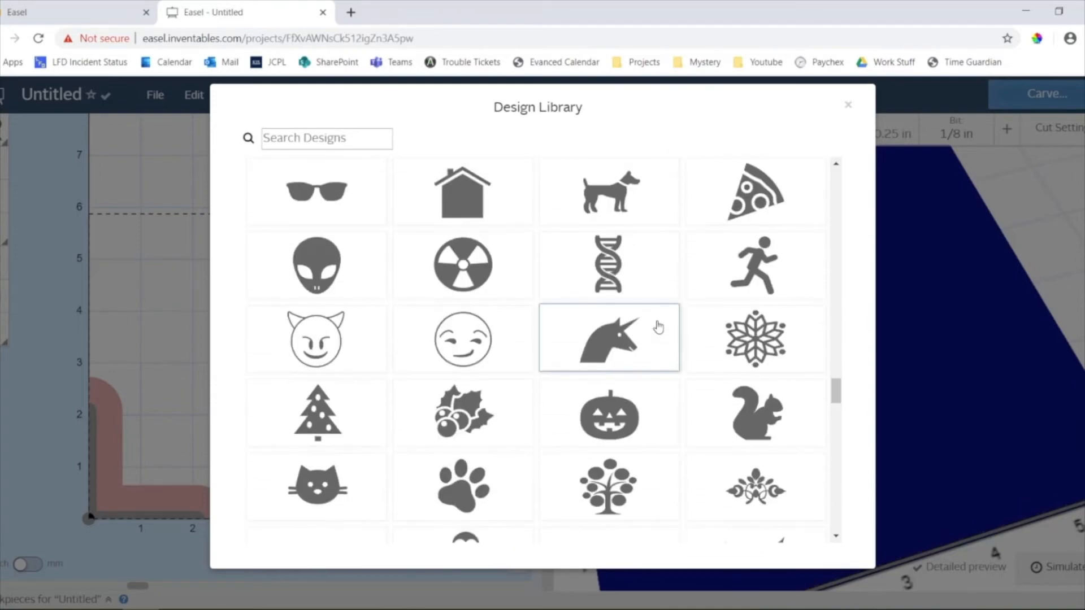
scroll(658, 327, down, 4)
scroll(659, 326, down, 5)
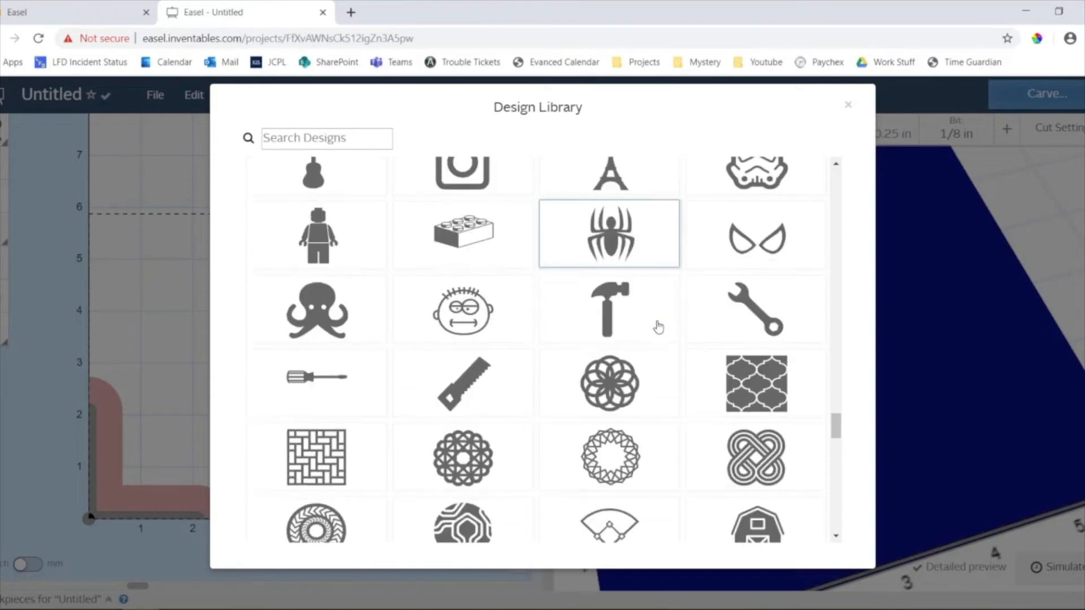
scroll(658, 327, up, 3)
click(514, 281)
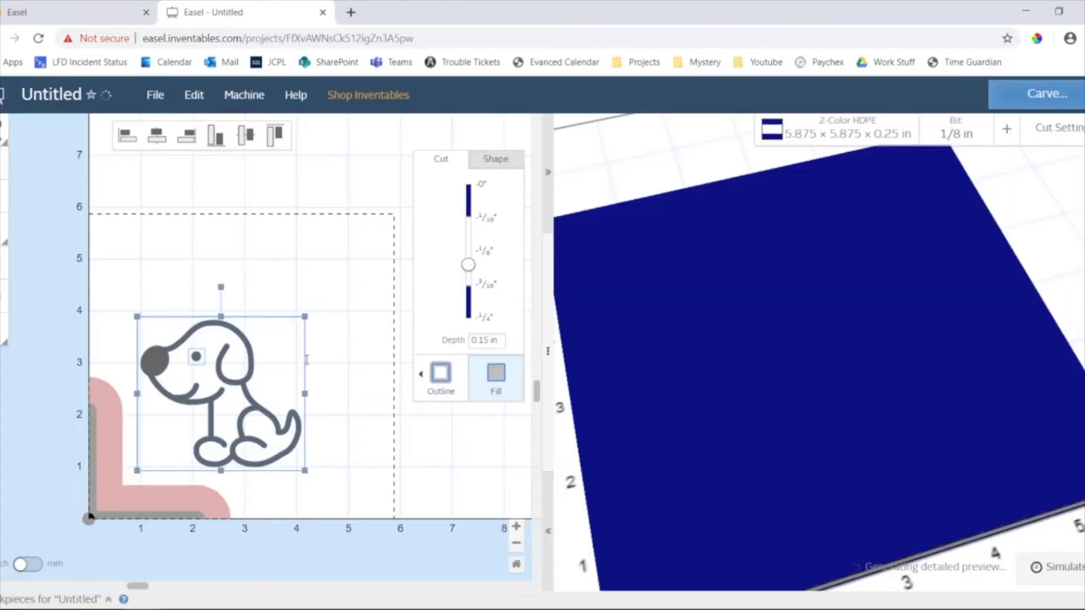
Step: Move and enlarge the puppy design to about 4.5 in wide, keeping it inside the workpiece and clear of the clamp area
drag(207, 399, 224, 347)
drag(321, 419, 384, 479)
drag(343, 349, 324, 338)
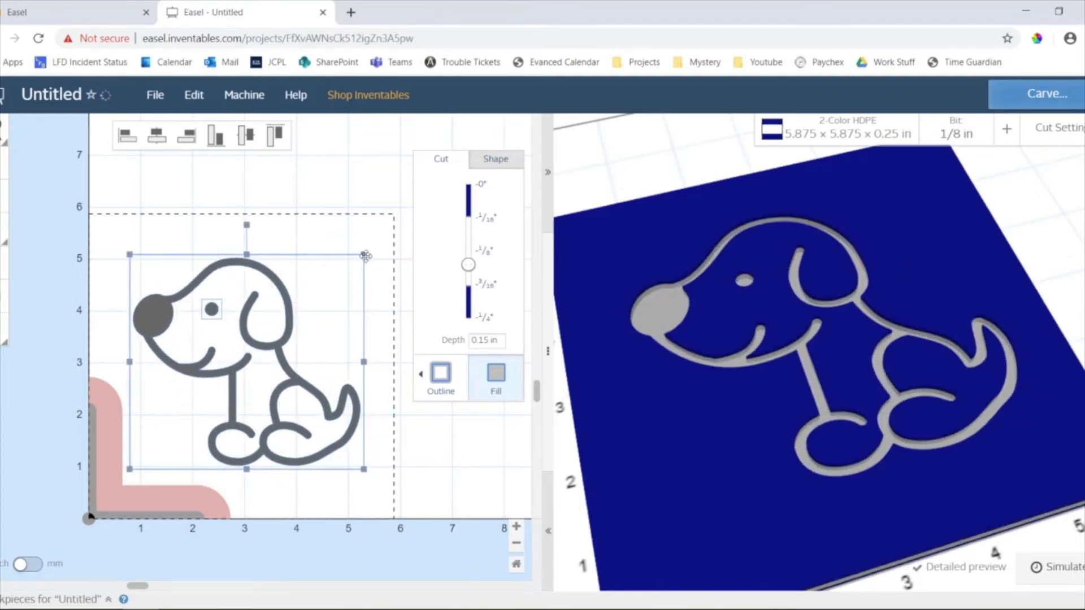
Step: Shrink the puppy to about 3.4 in wide, check its carve preview from above, and enlarge it to about 4.7 in wide
drag(365, 256, 306, 308)
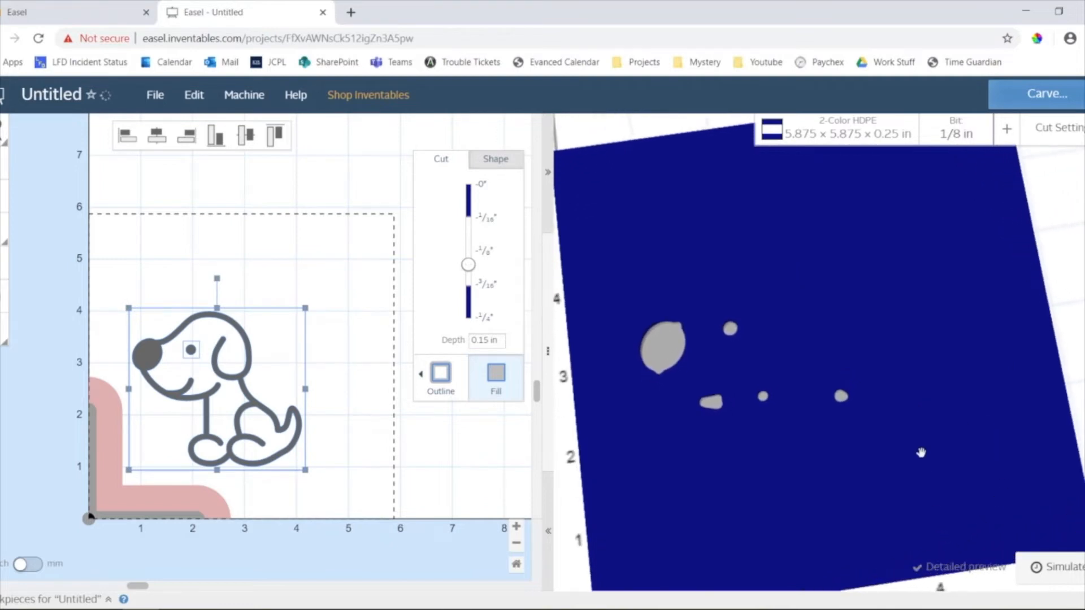
drag(904, 402, 858, 457)
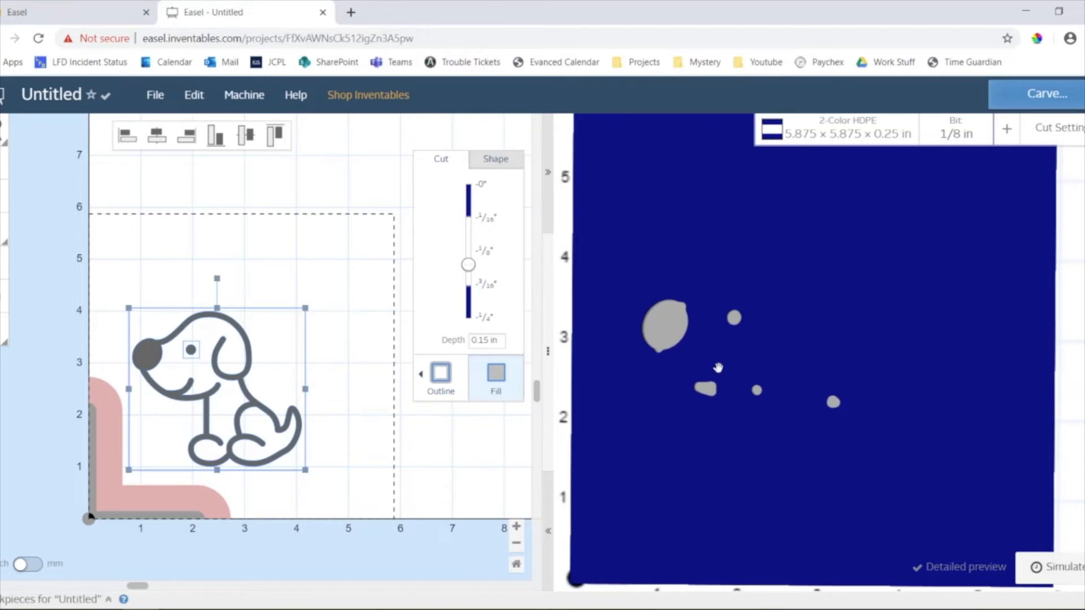
drag(719, 369, 726, 372)
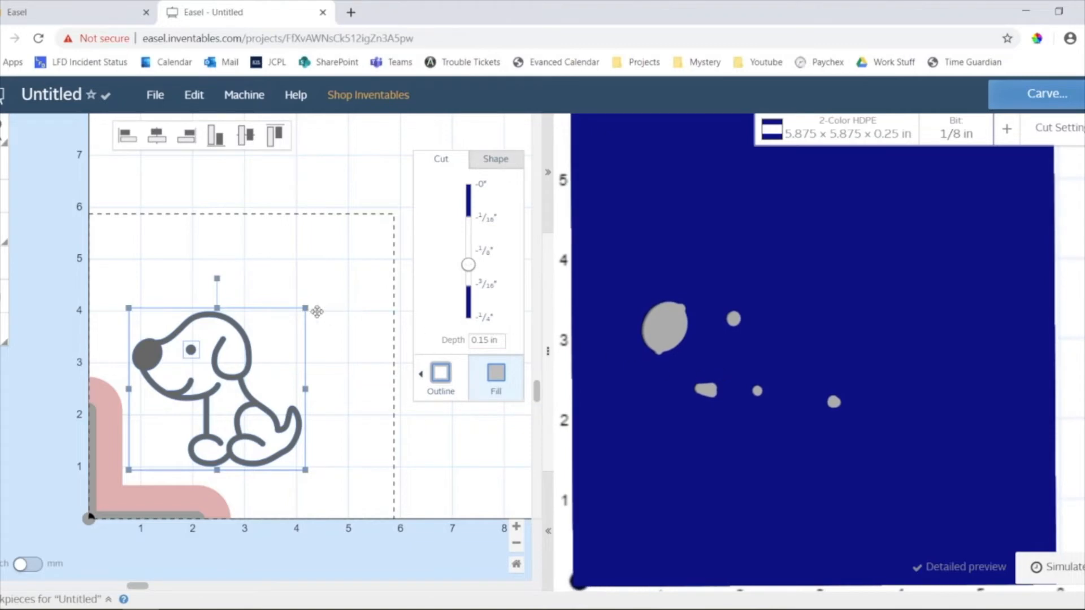
mouse_move(306, 310)
mouse_down()
mouse_move(352, 276)
mouse_move(306, 310)
mouse_up()
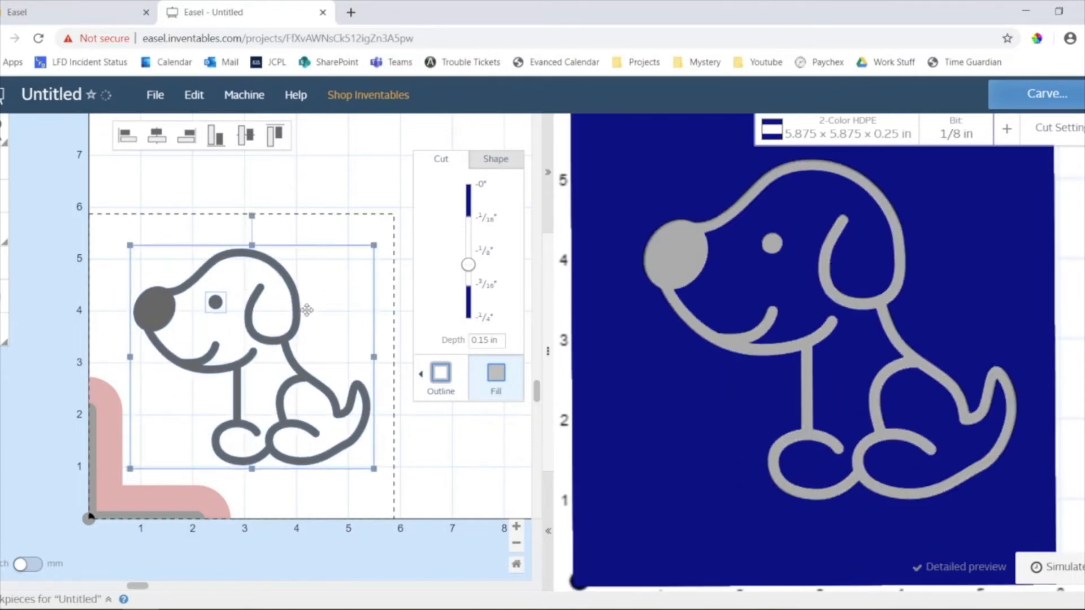
Step: Shrink the puppy to about 3.5 in wide and change the bit to the 1/16 in upcut end mill
drag(374, 247, 311, 303)
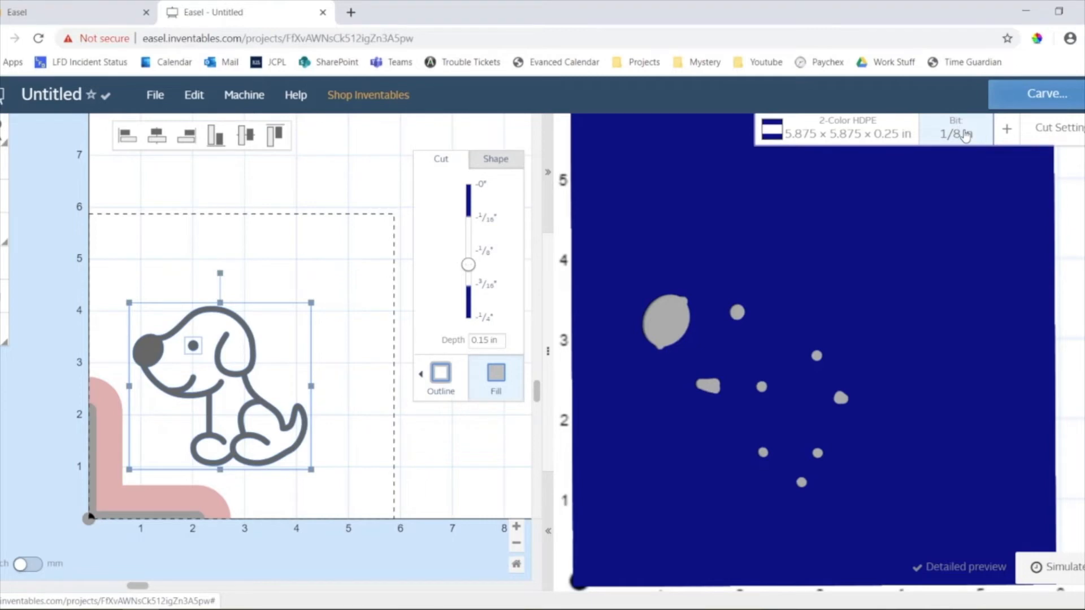
click(965, 136)
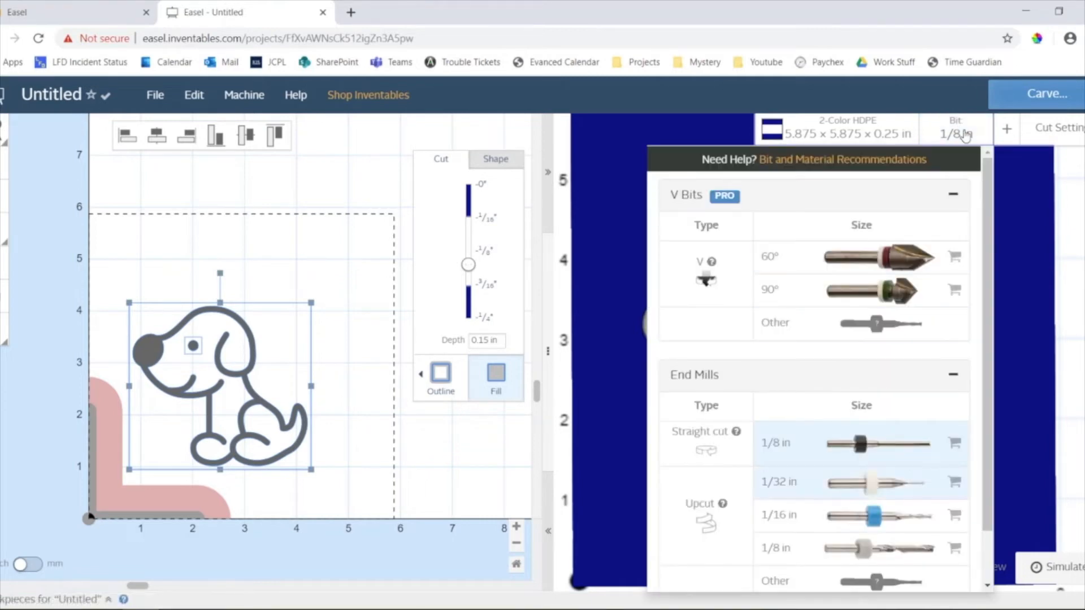
scroll(823, 449, down, 1)
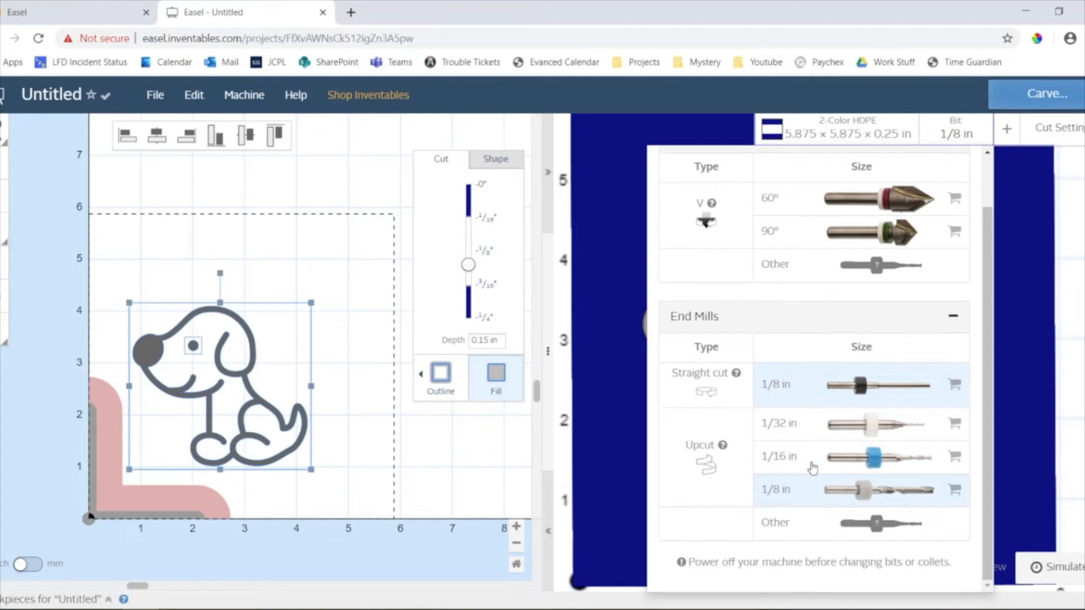
click(814, 460)
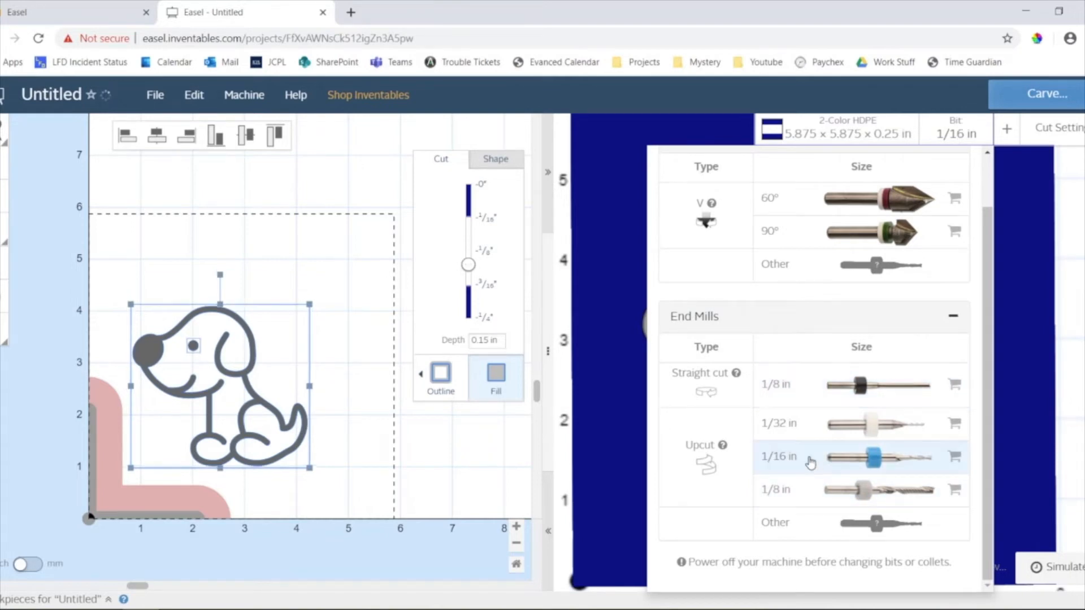
scroll(829, 384, down, 2)
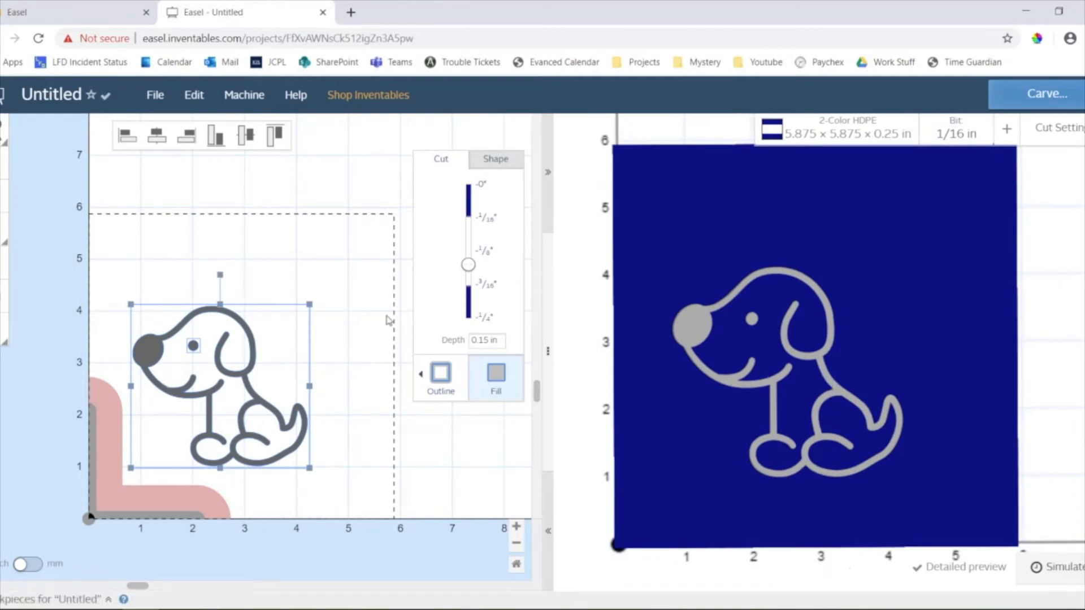
Step: Enlarge the puppy to about 4.5 in wide and position it inside the workpiece, clear of the clamp area
drag(310, 304, 369, 250)
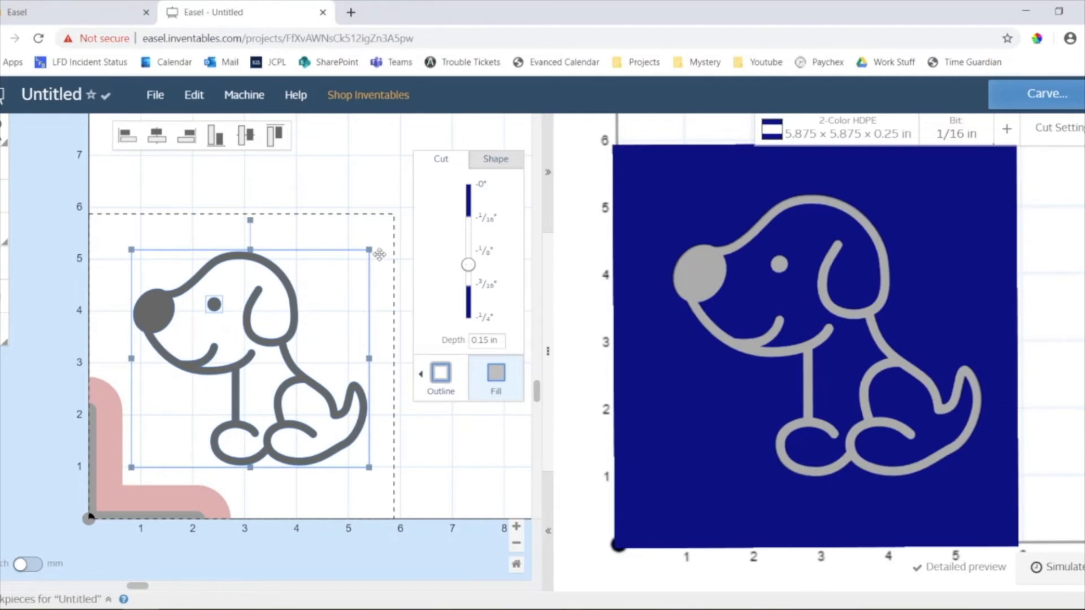
drag(294, 306, 292, 316)
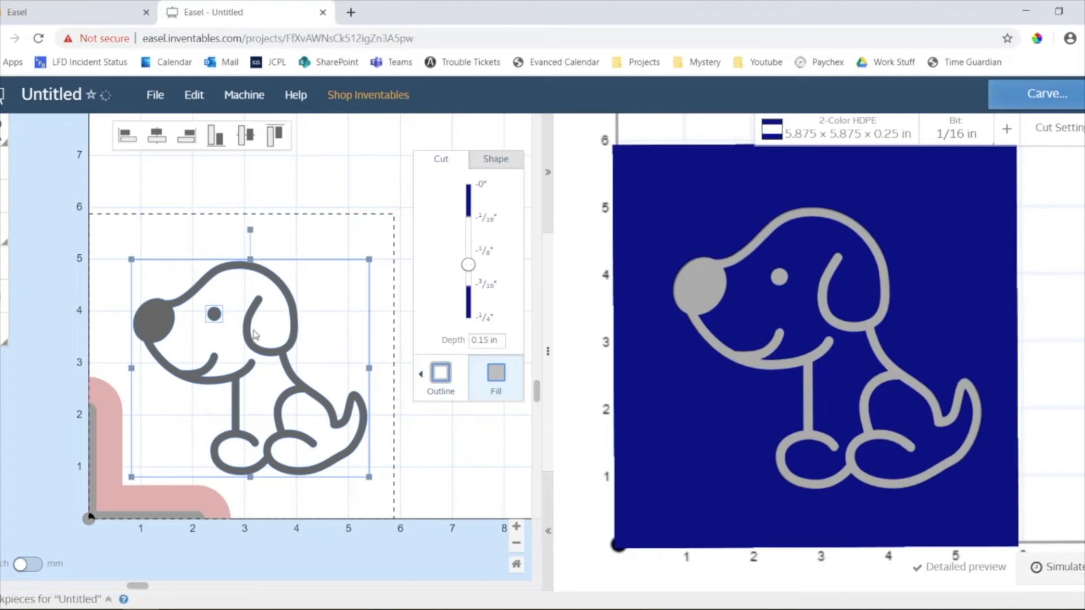
click(78, 390)
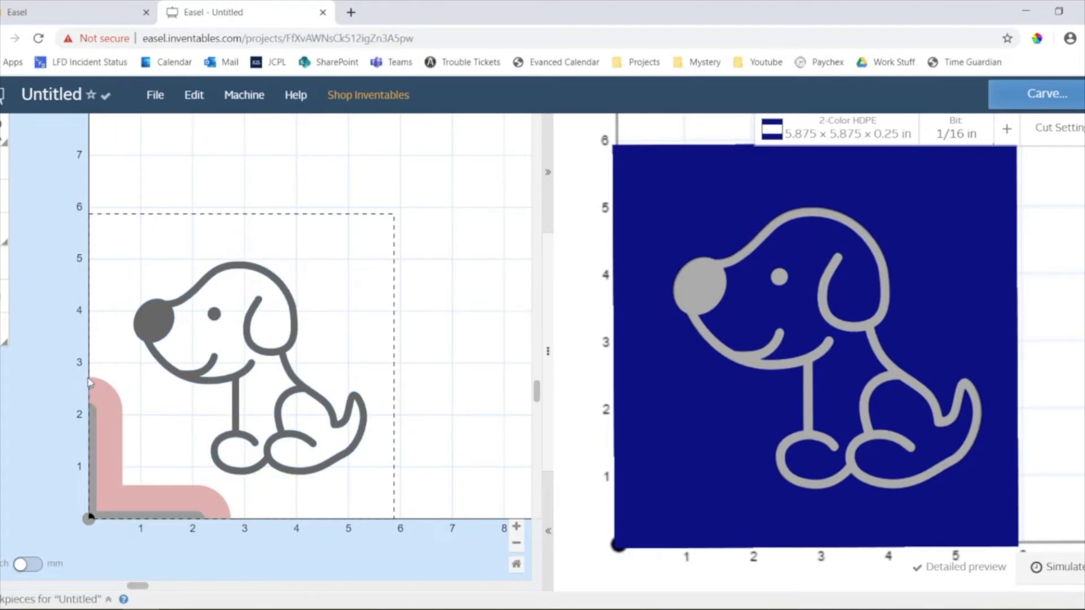
drag(90, 382, 242, 528)
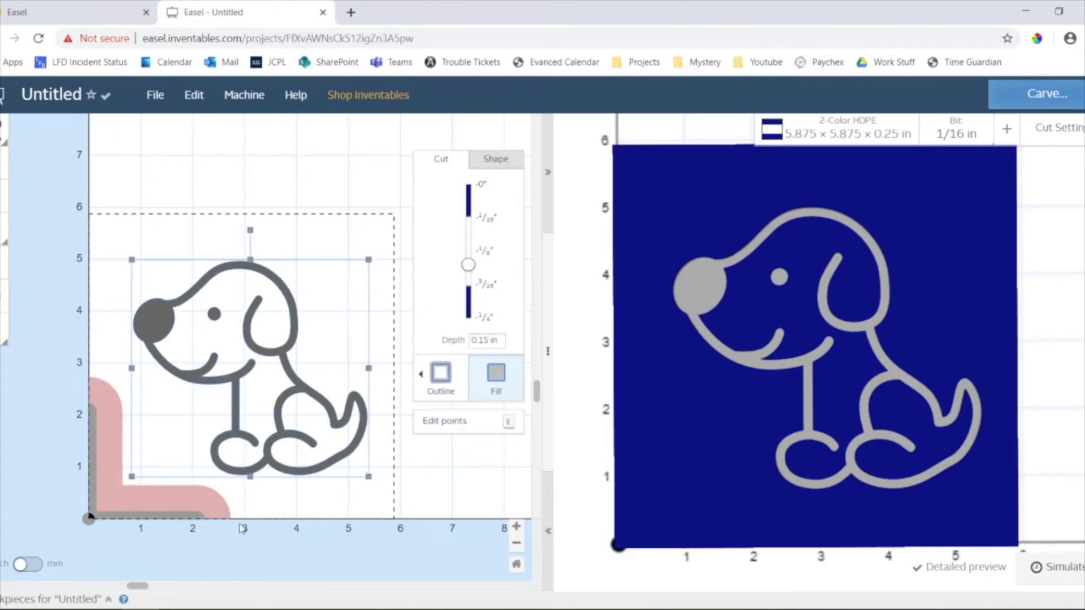
click(277, 504)
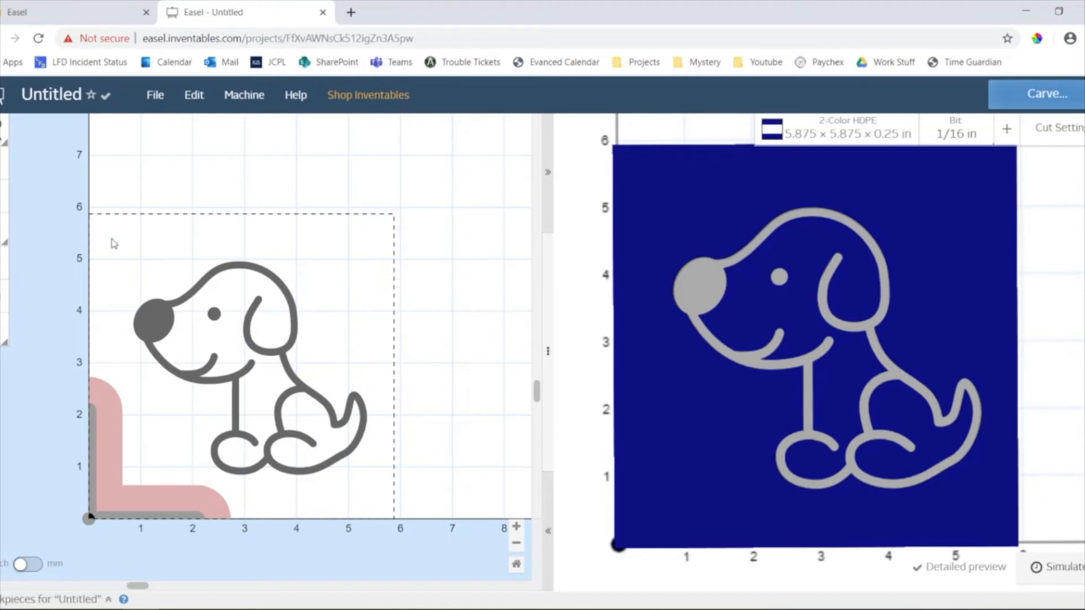
drag(112, 240, 89, 283)
drag(103, 231, 452, 520)
drag(350, 379, 317, 385)
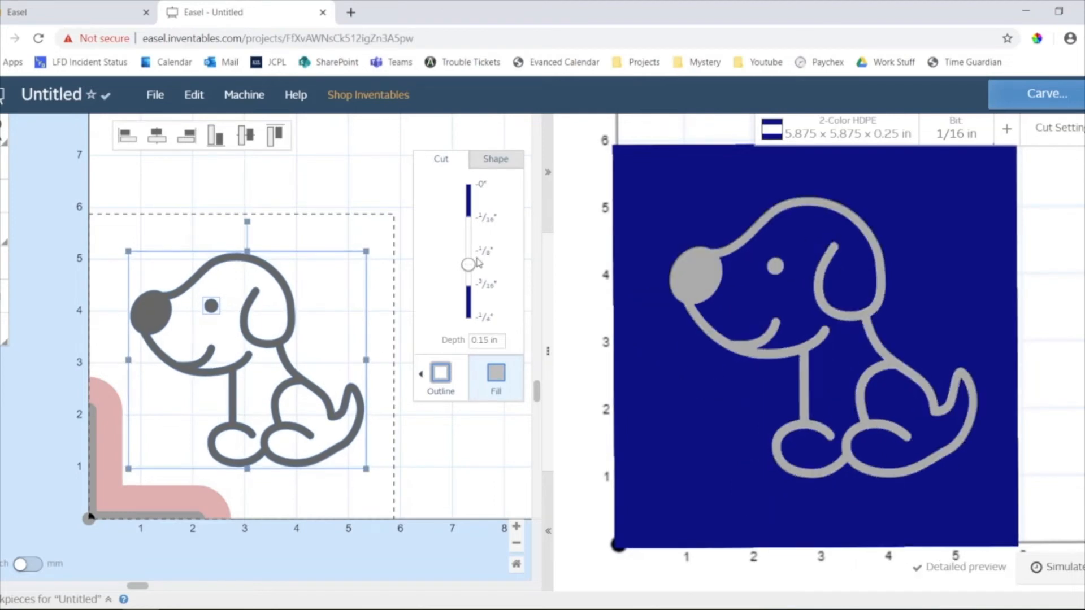
Step: Set the puppy's cut depth to about 0.118 in, try an outline cut, and return it to a fill cut
drag(477, 264, 477, 247)
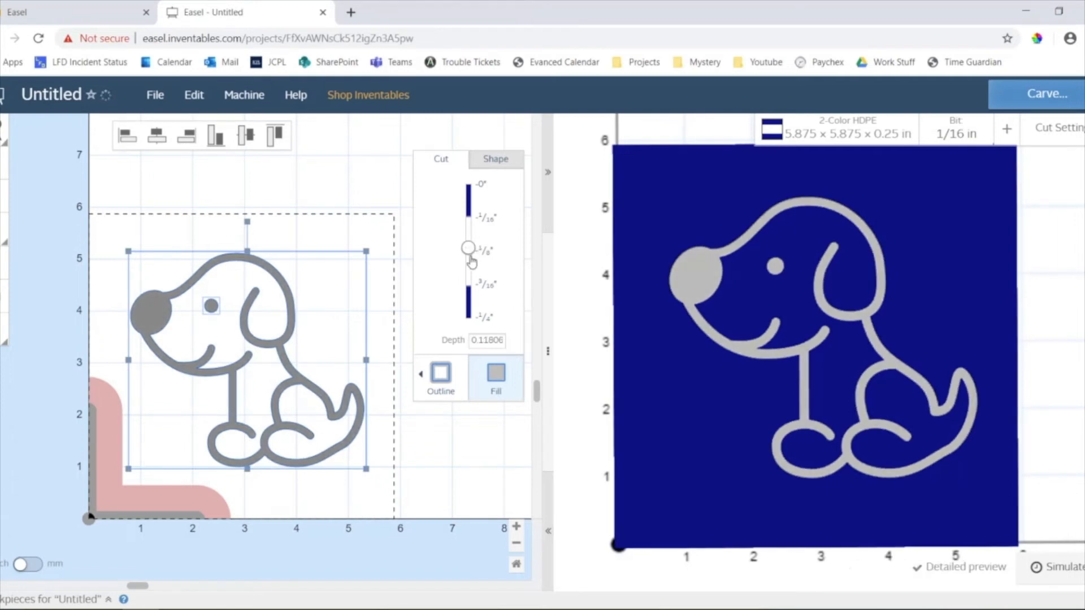
click(431, 379)
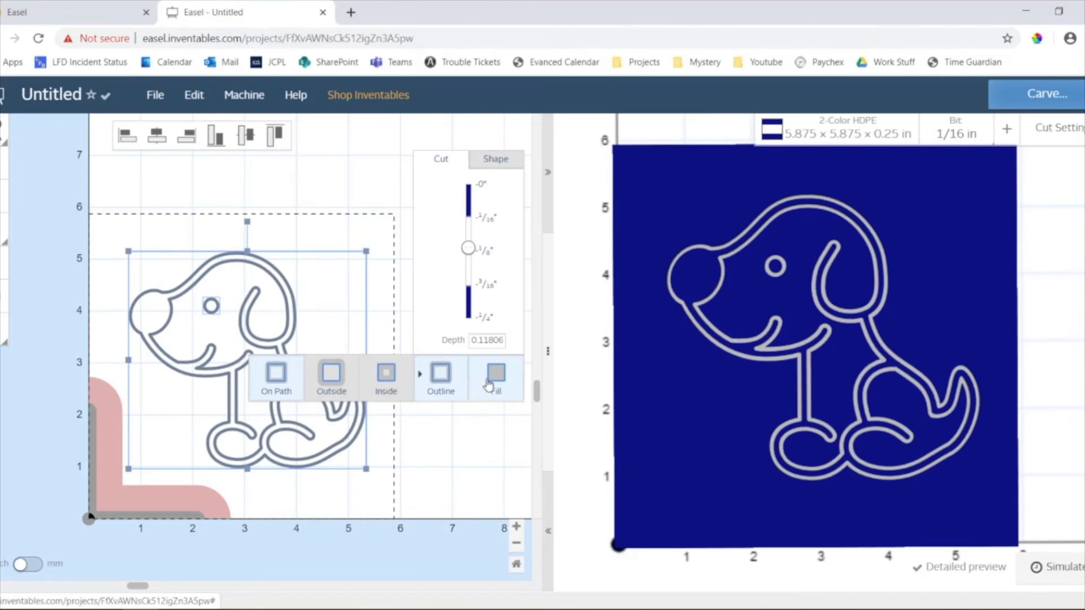
click(497, 376)
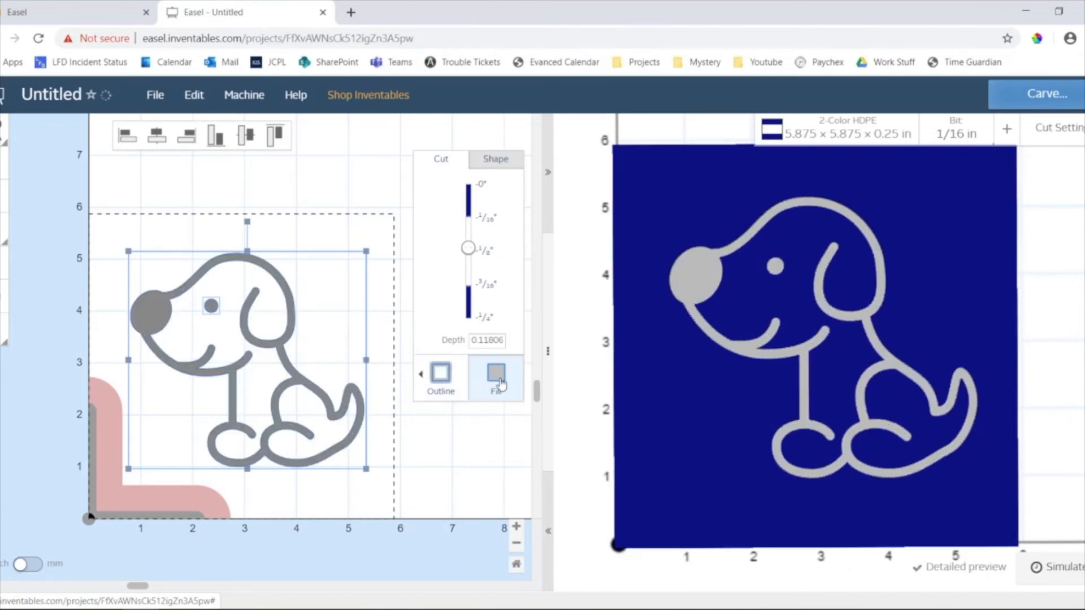
Step: Check the puppy's size and position values and the machine, material and bit settings, and simulate the carve with the 1/16 in bit
click(496, 161)
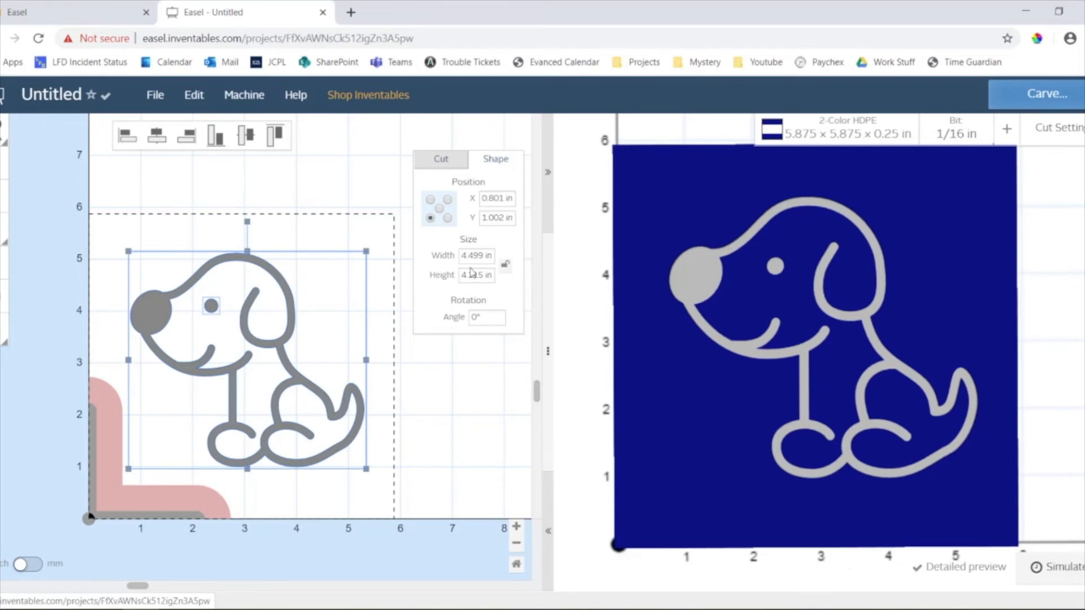
click(442, 159)
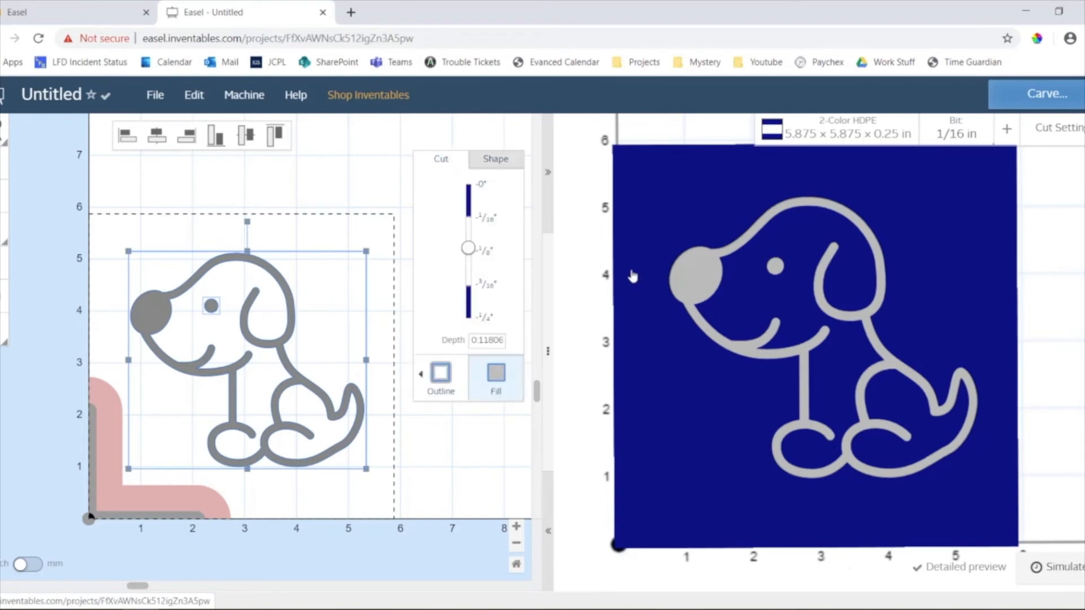
drag(825, 383, 841, 248)
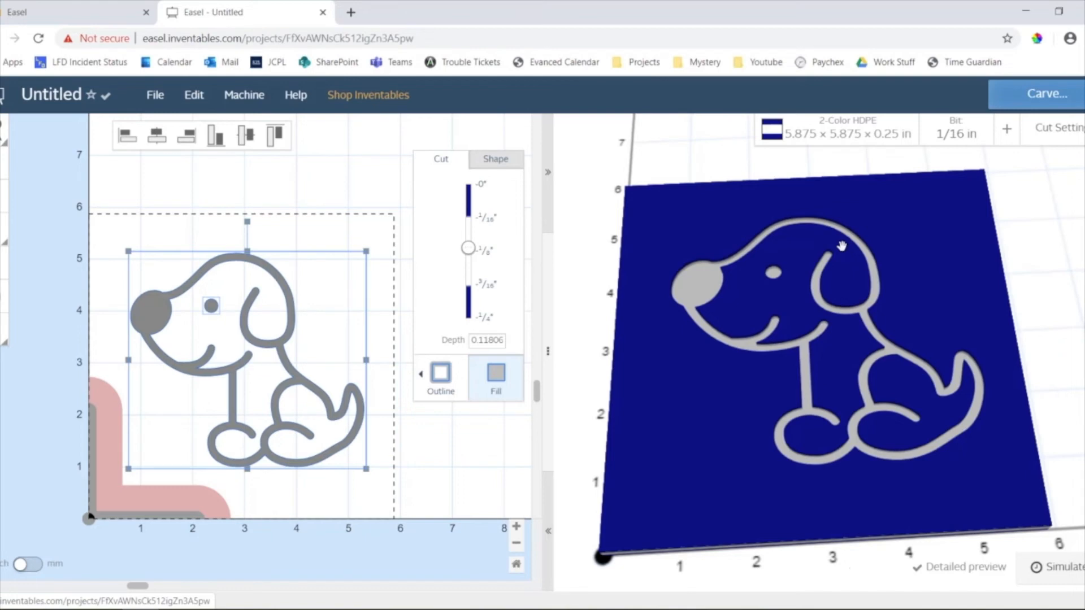
click(266, 105)
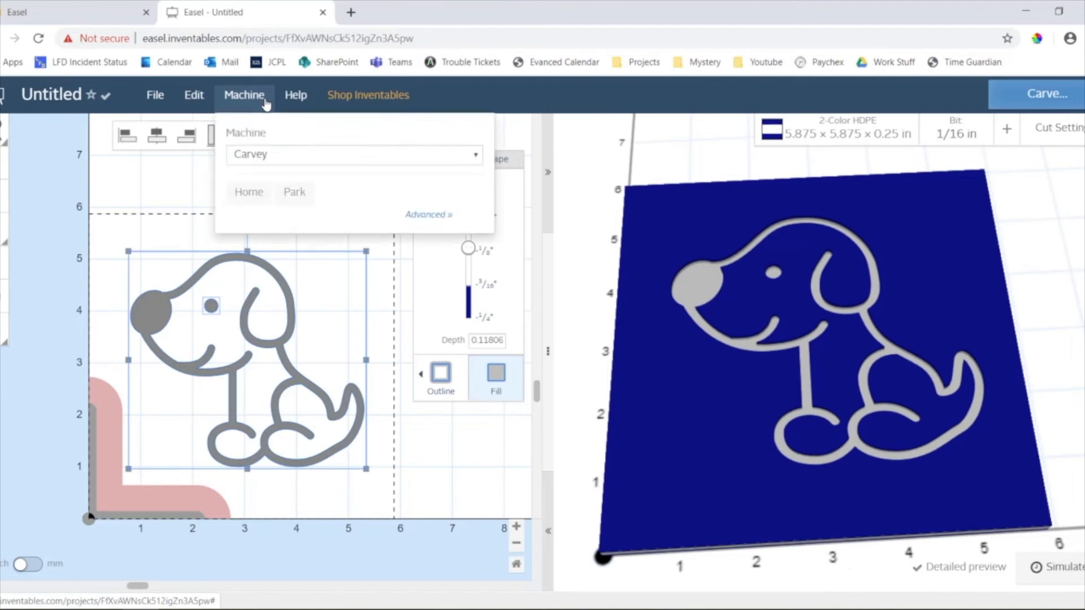
click(266, 105)
click(895, 125)
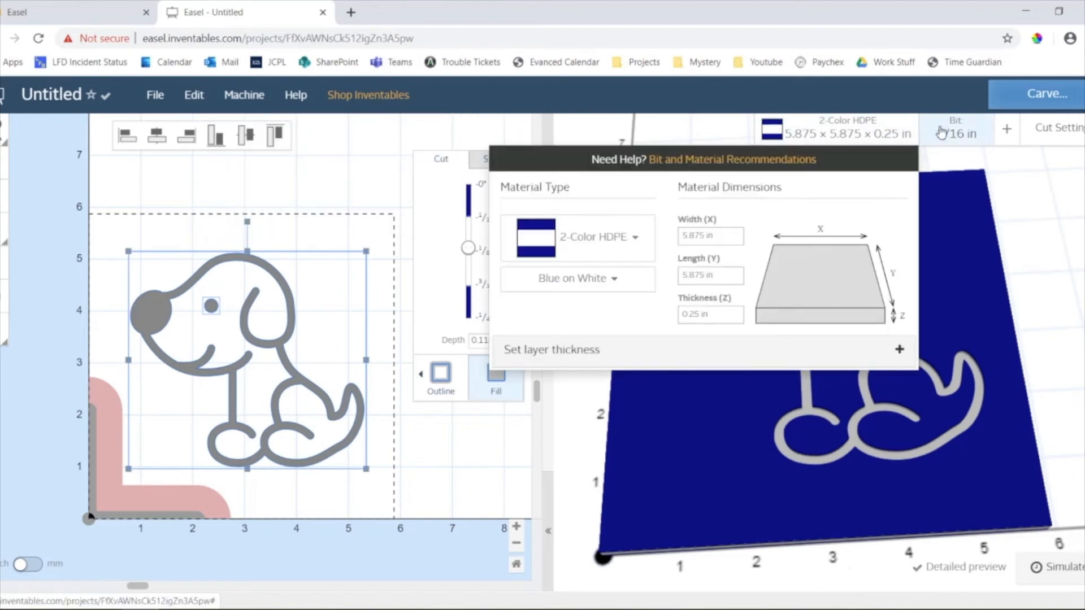
click(943, 130)
click(944, 130)
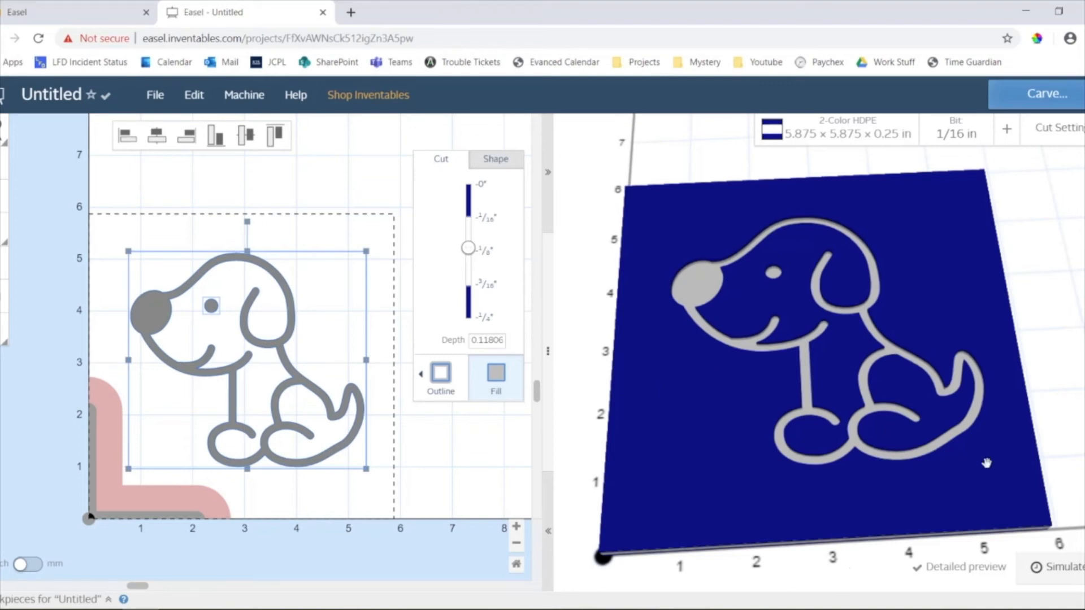
click(1038, 570)
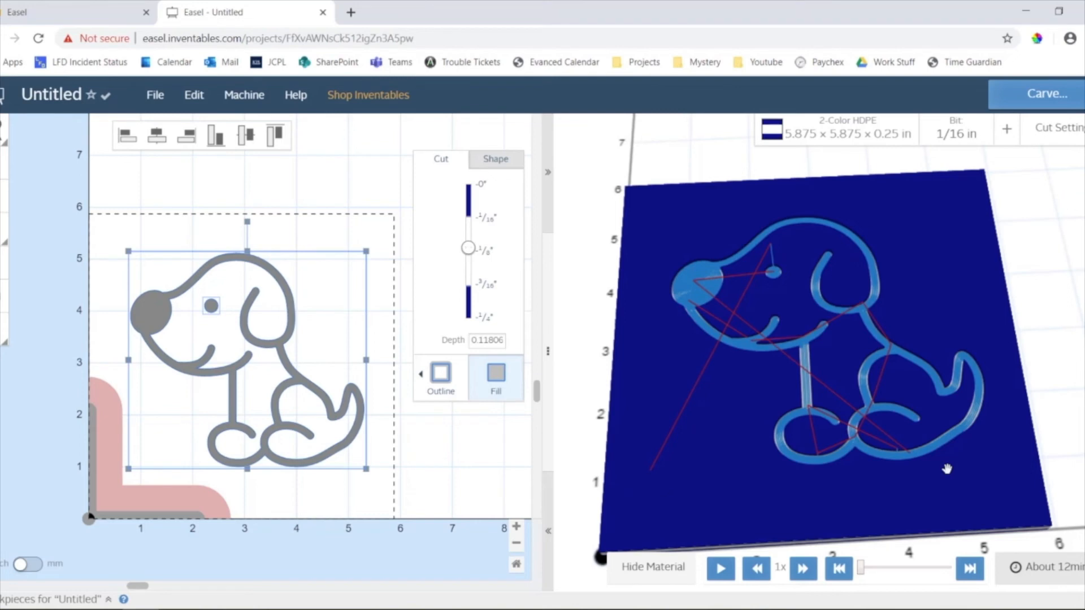
Step: Change the bit to the 1/8 in upcut end mill, simulate the carve, and inspect the toolpaths from several angles
click(938, 142)
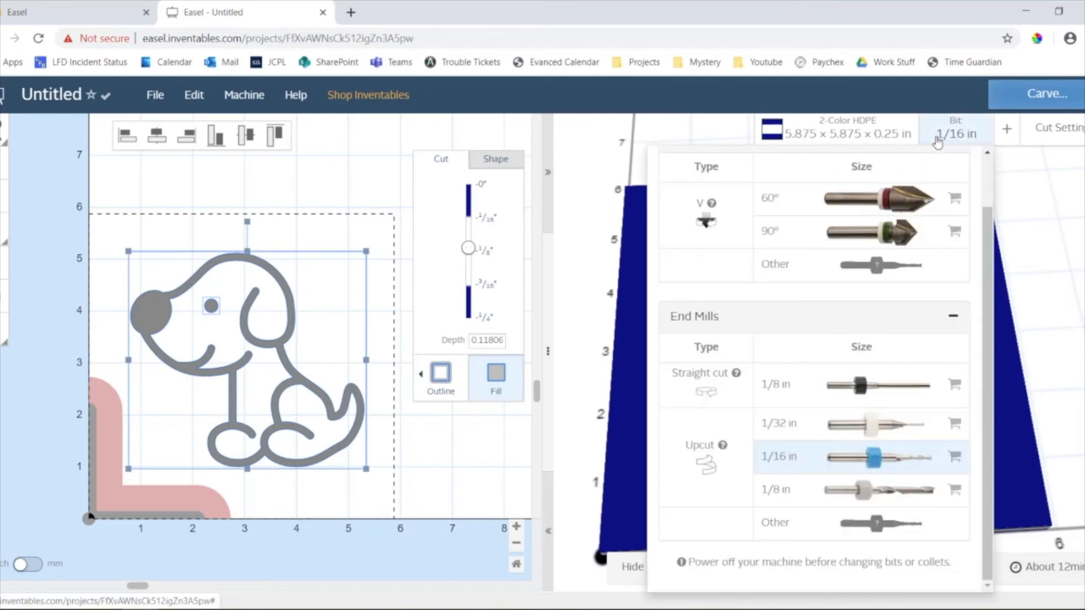
click(848, 490)
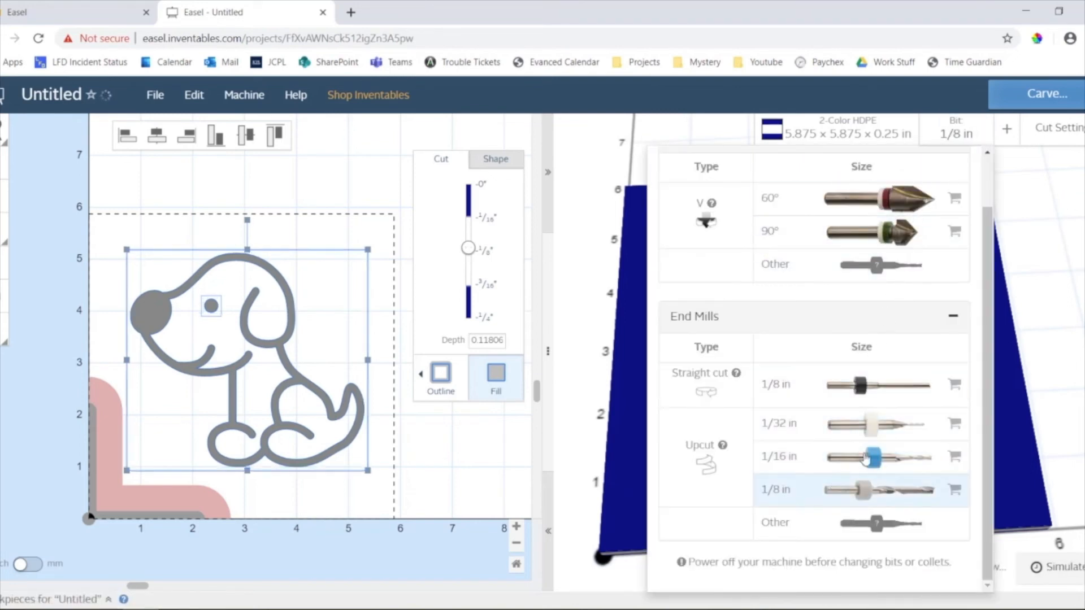
click(1045, 293)
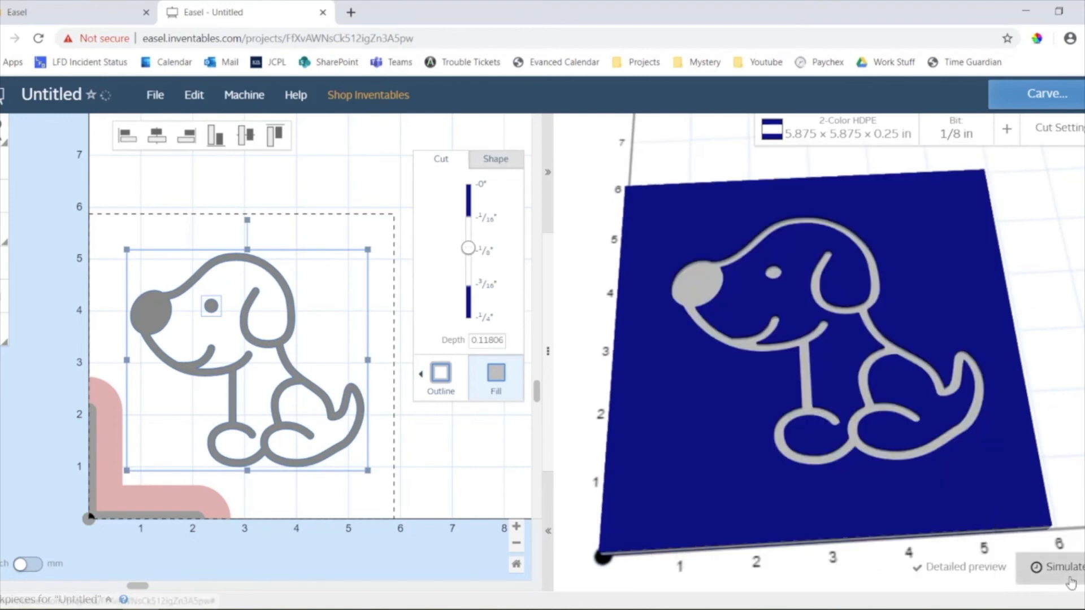
click(1057, 567)
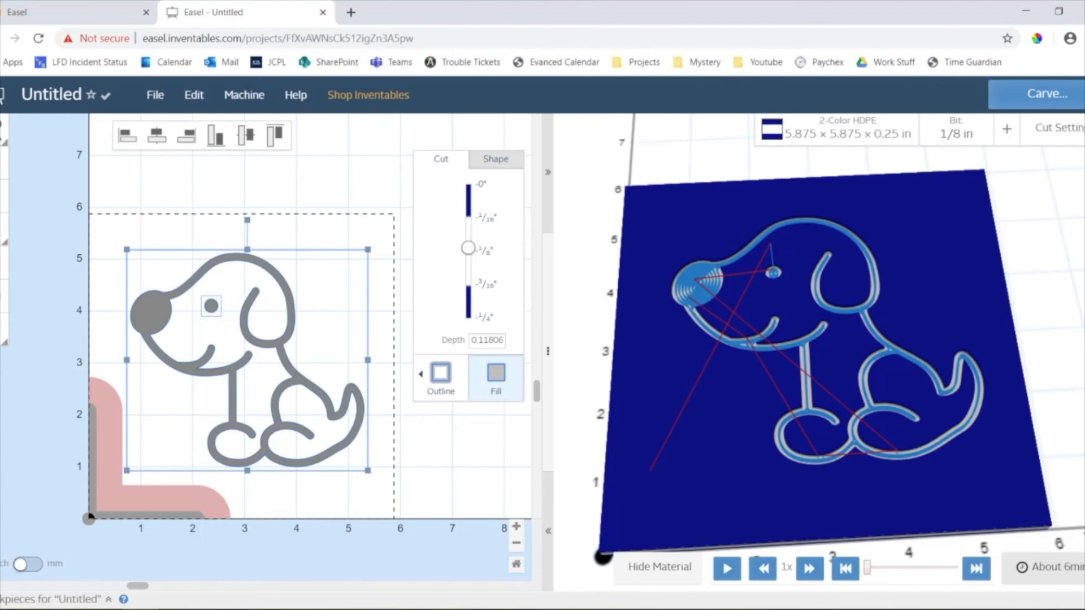
drag(753, 411, 1047, 288)
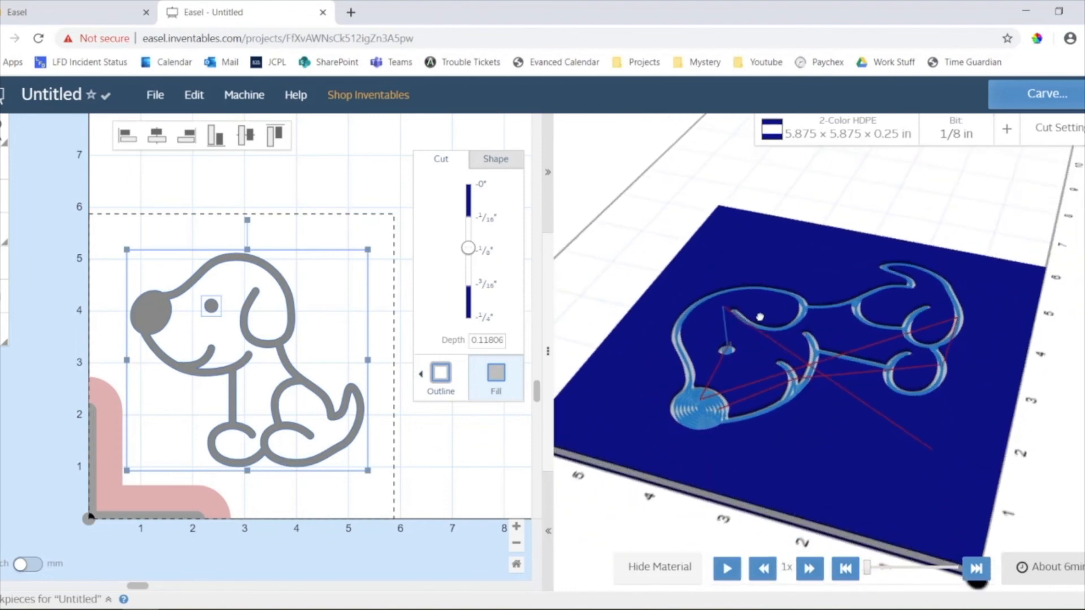
drag(759, 317, 1007, 295)
drag(951, 362, 986, 218)
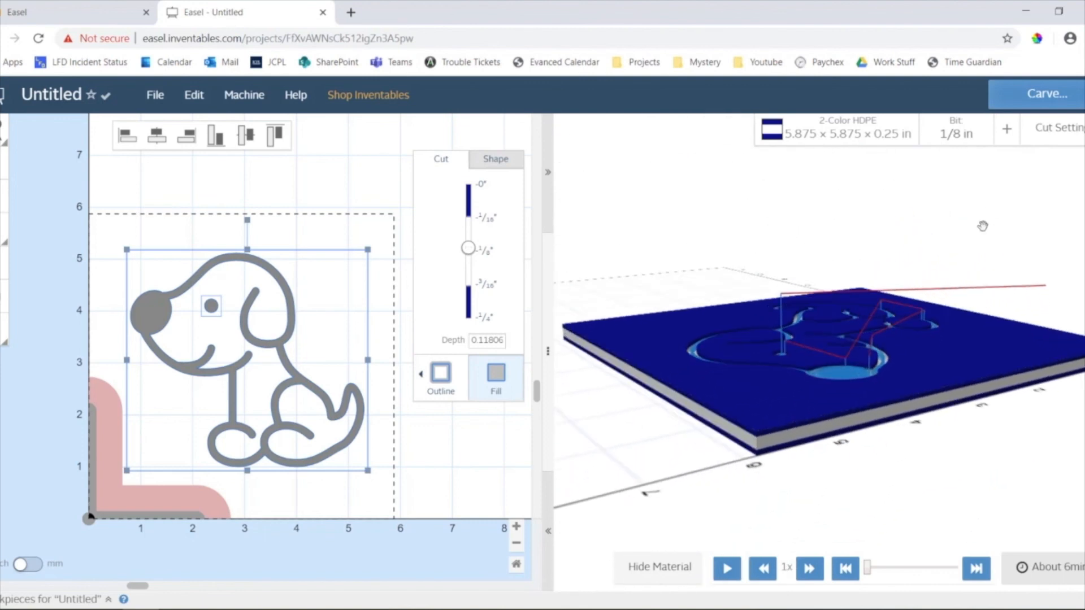
drag(961, 279, 764, 309)
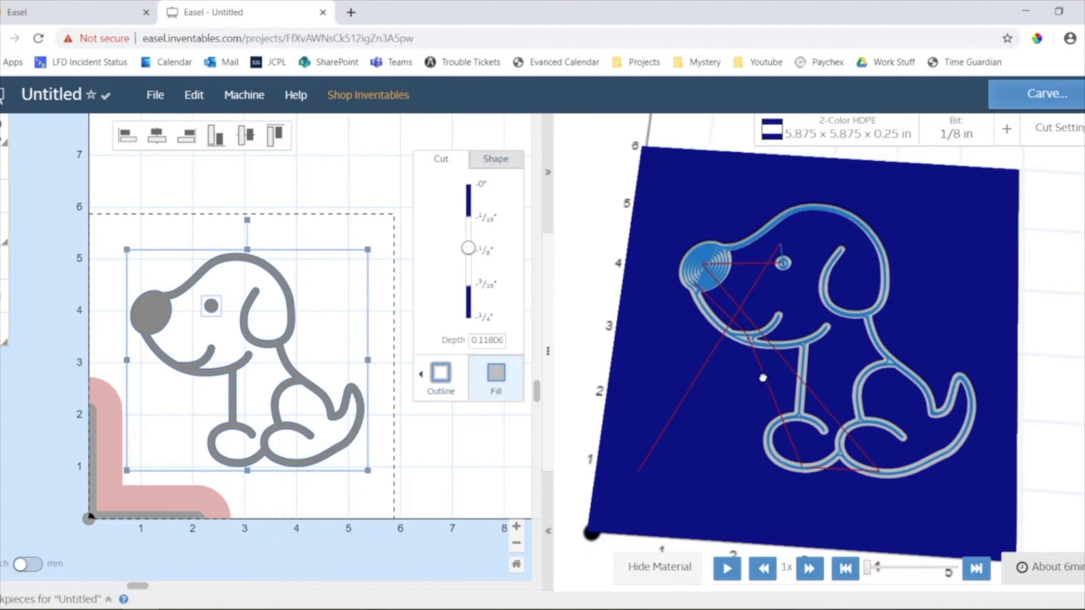
drag(762, 403, 733, 324)
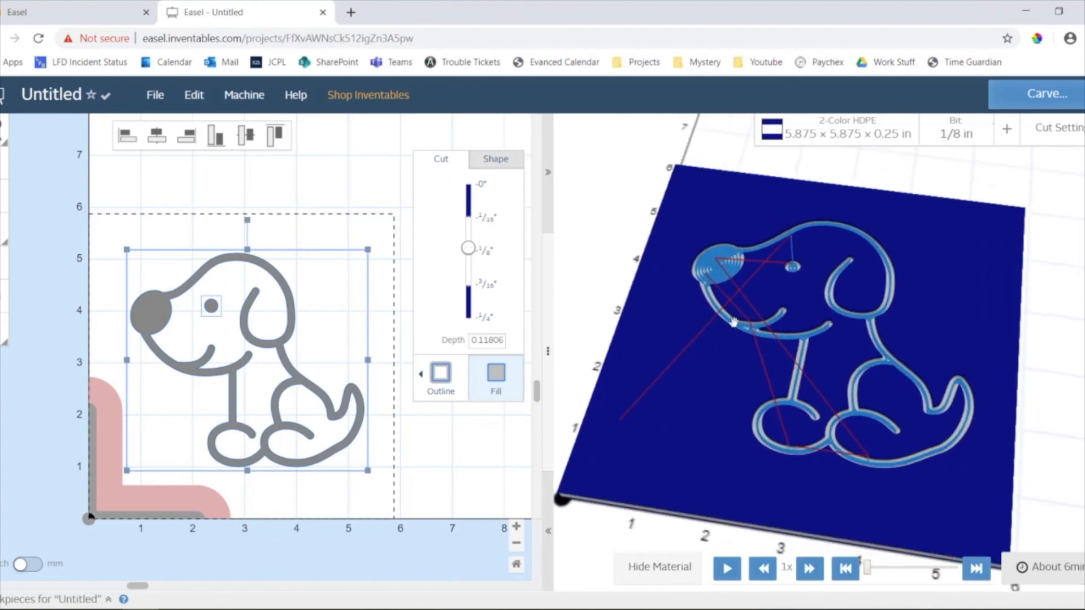